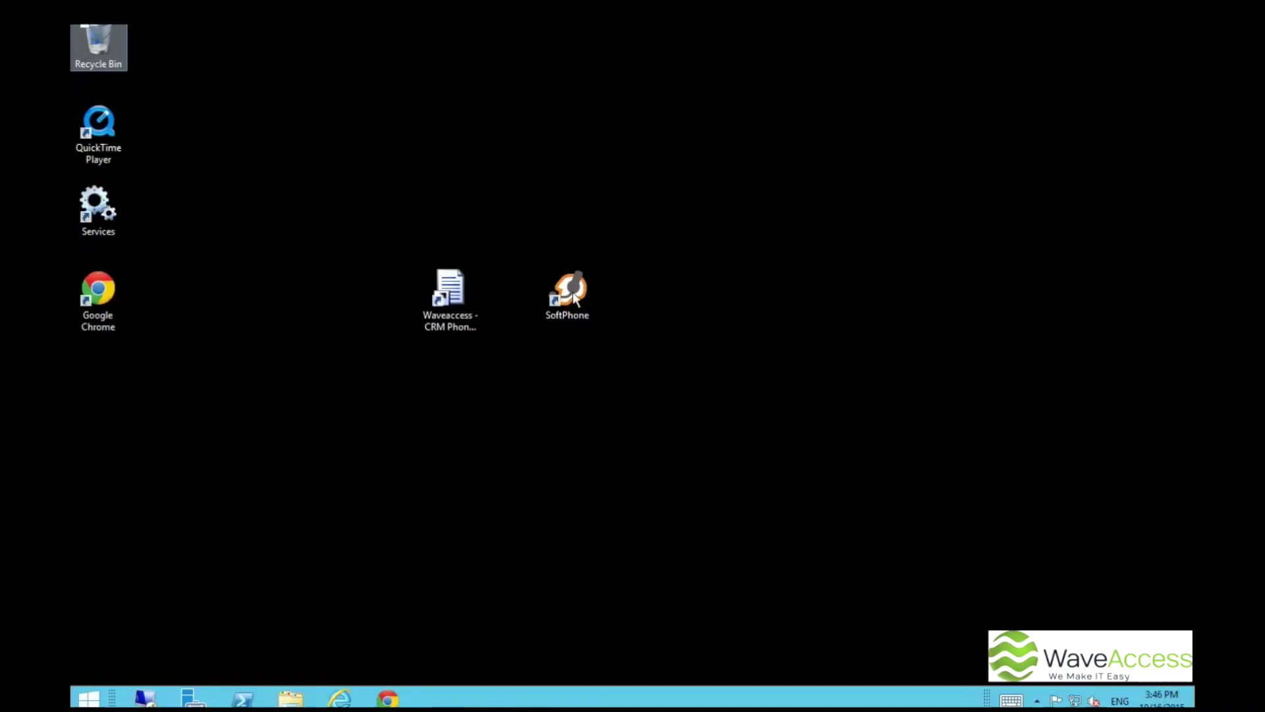
- Launch the WaveAccess CRM Phone Call connector until it reports 'Successfully connected!', then start Zoiper
left_click(463, 297)
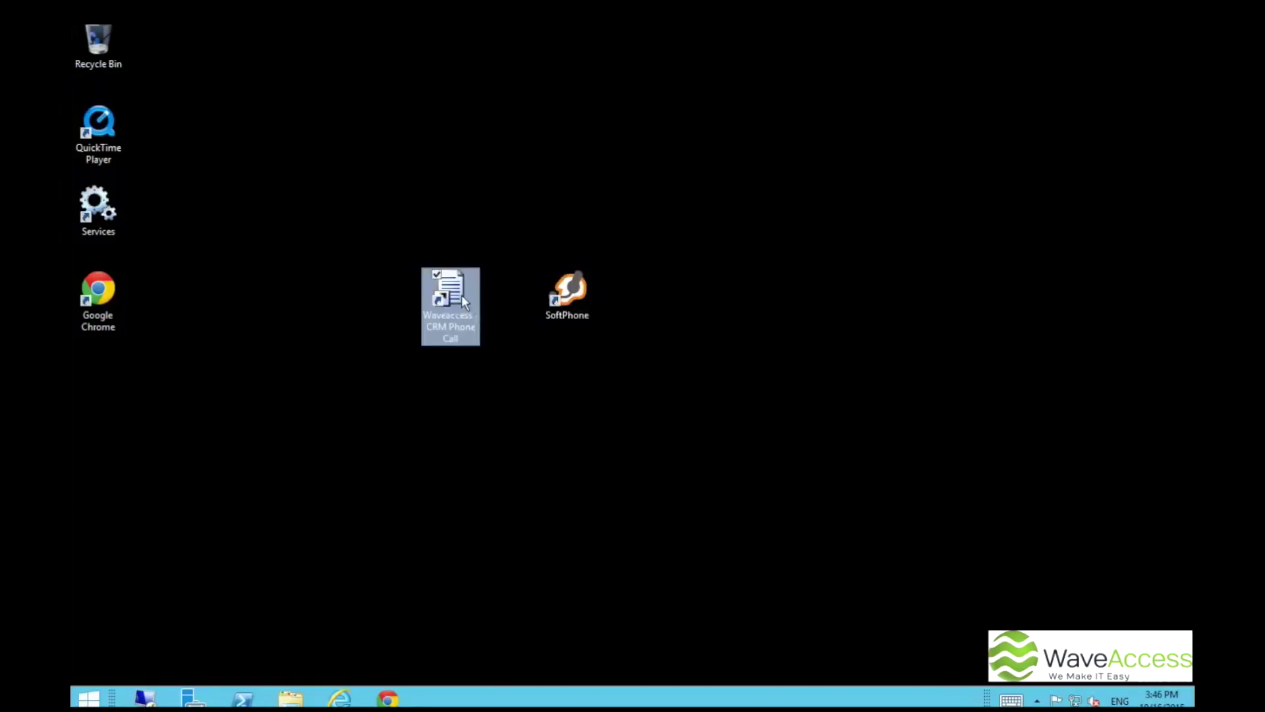
left_click(424, 440)
double_click(443, 330)
left_click(394, 423)
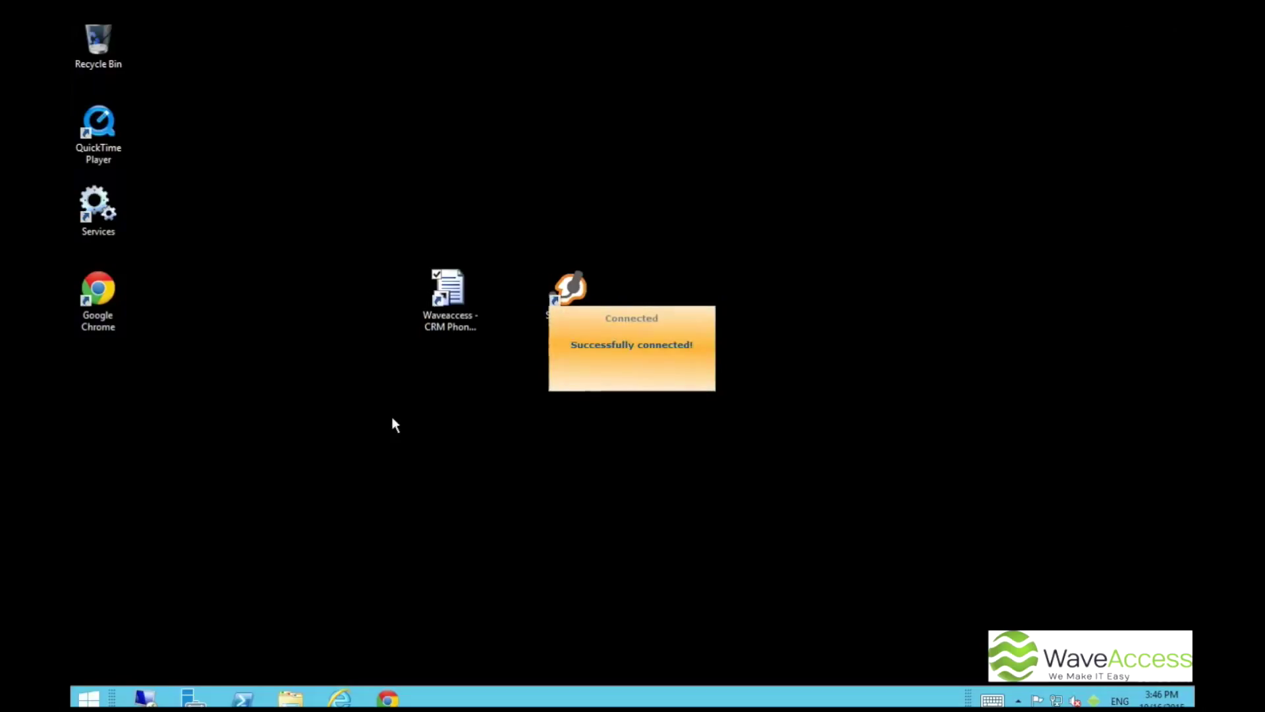
double_click(574, 297)
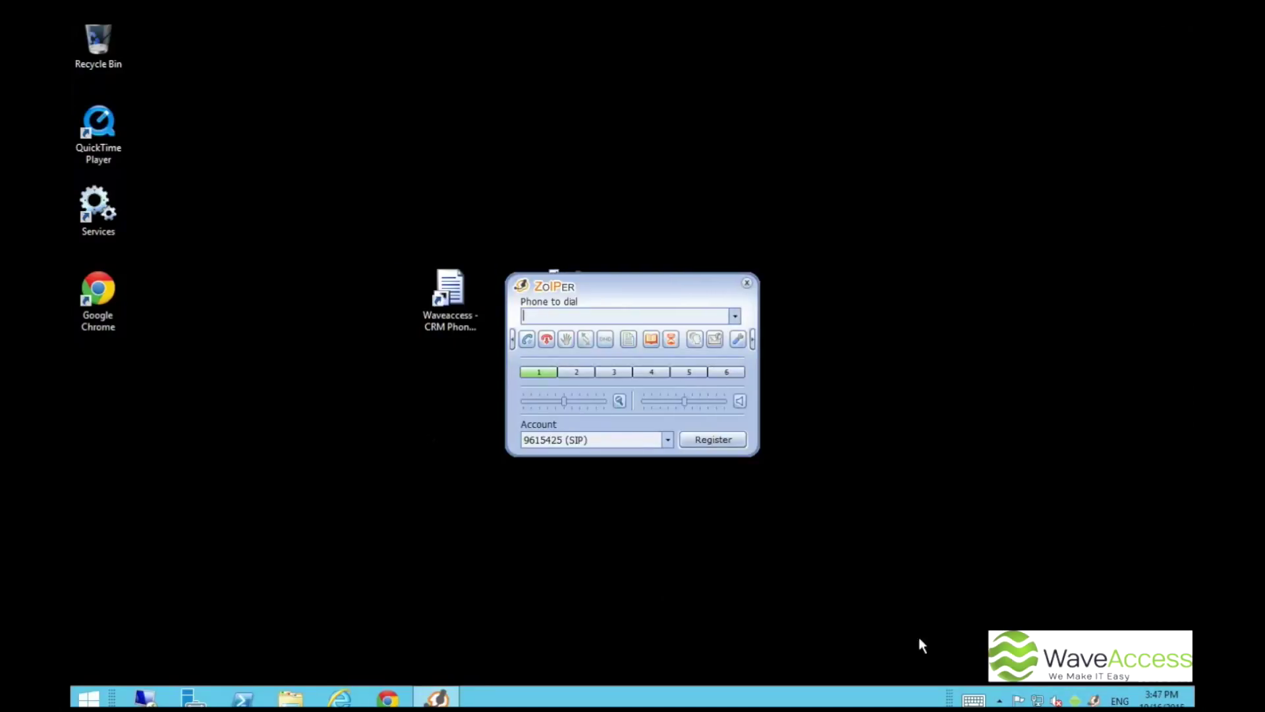
- Keep the current SIP account selected in Zoiper and register it
left_click(668, 440)
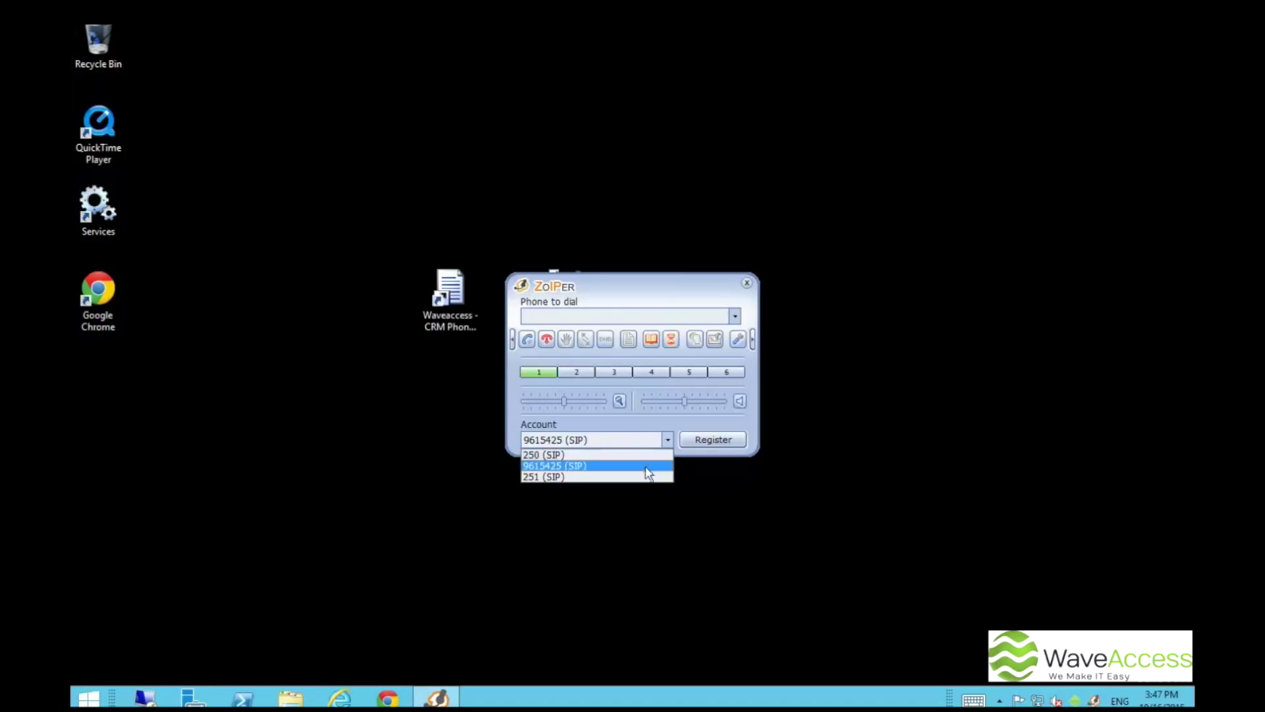
left_click(723, 445)
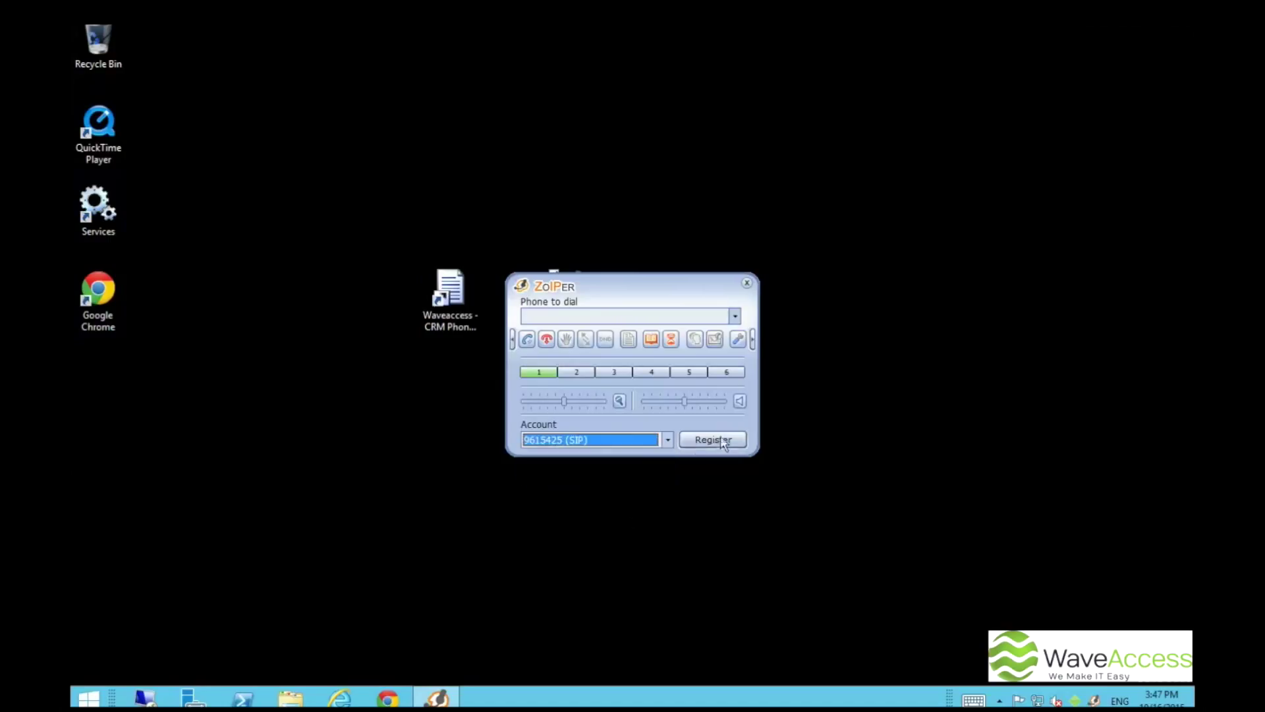
left_click(635, 441)
left_click(779, 526)
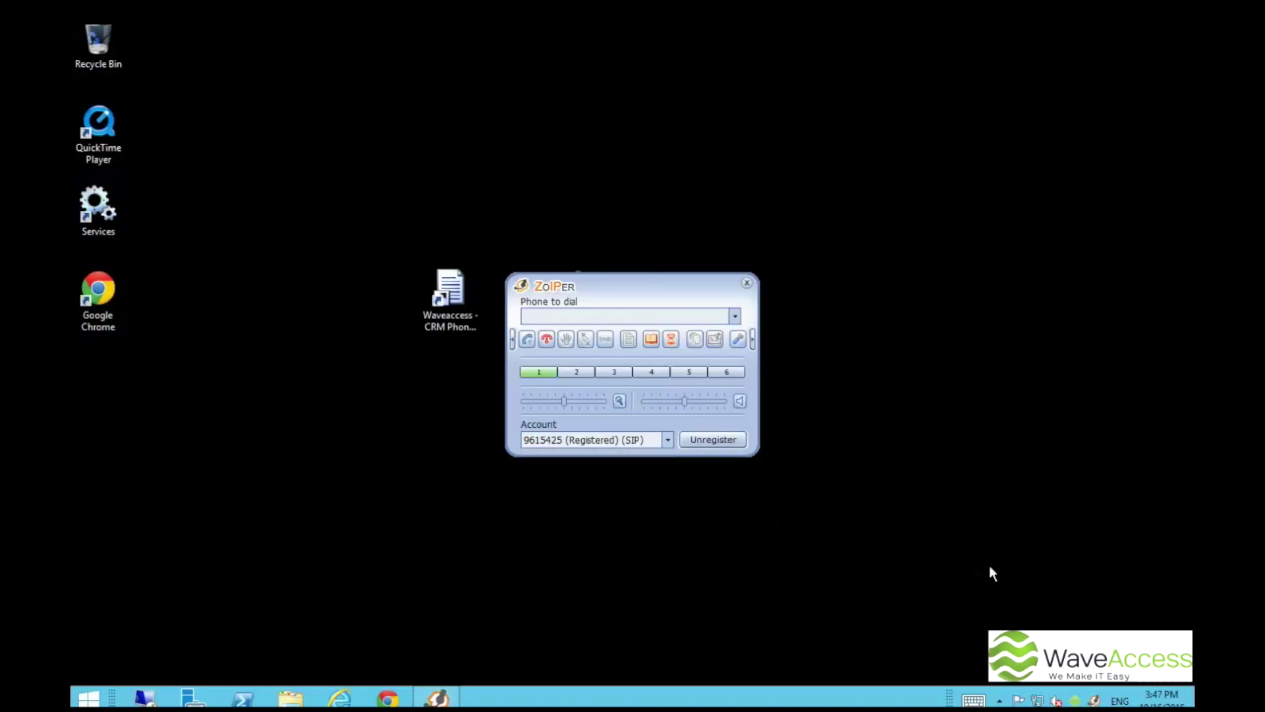
- Open the connector's Options for local extension 250 and move the dialog off the softphone
right_click(1076, 701)
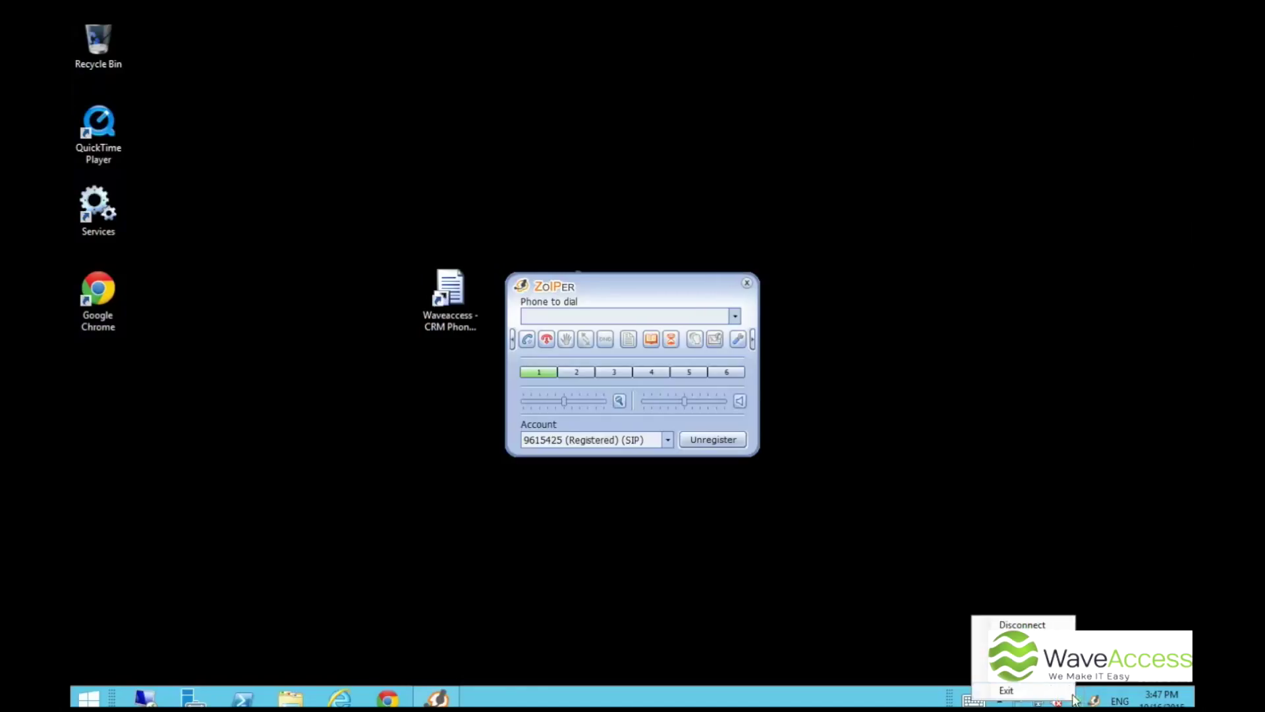
left_click(1051, 683)
left_click_drag(596, 251, 895, 259)
left_click_drag(1038, 306, 978, 304)
- Switch Zoiper to the 251 extension account and start a new Internet Explorer tab
left_click(631, 440)
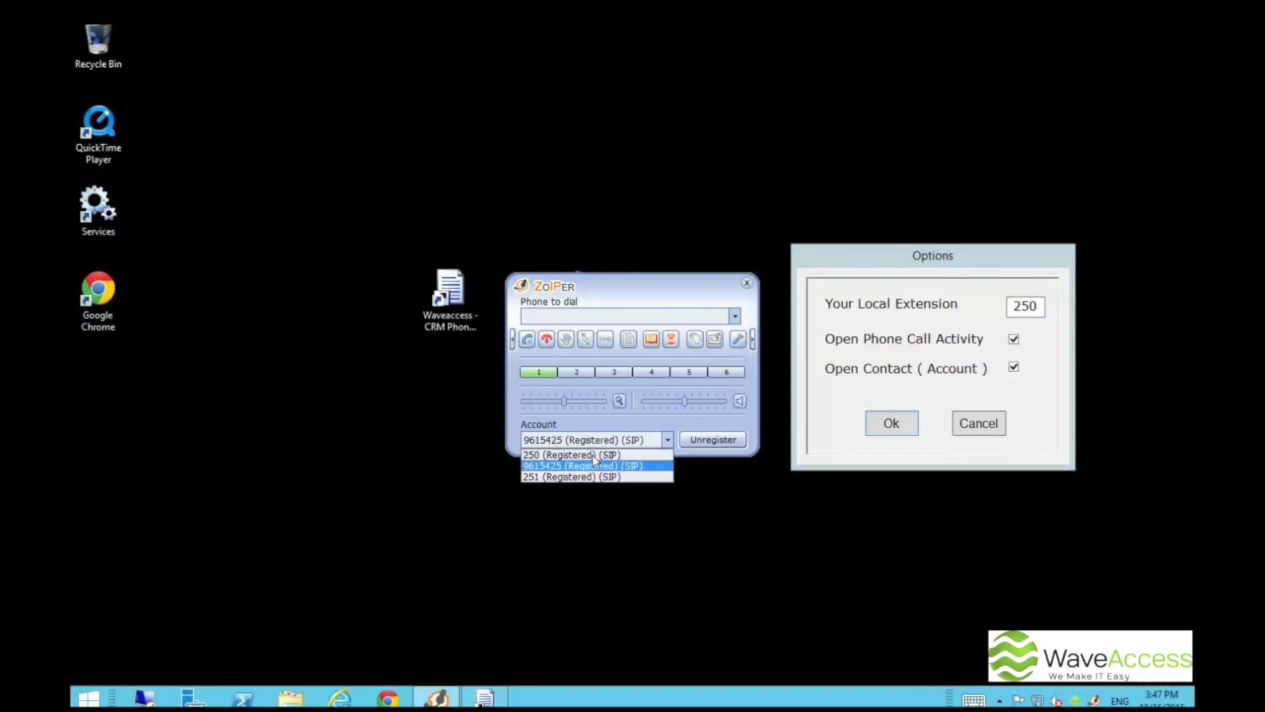
left_click(608, 477)
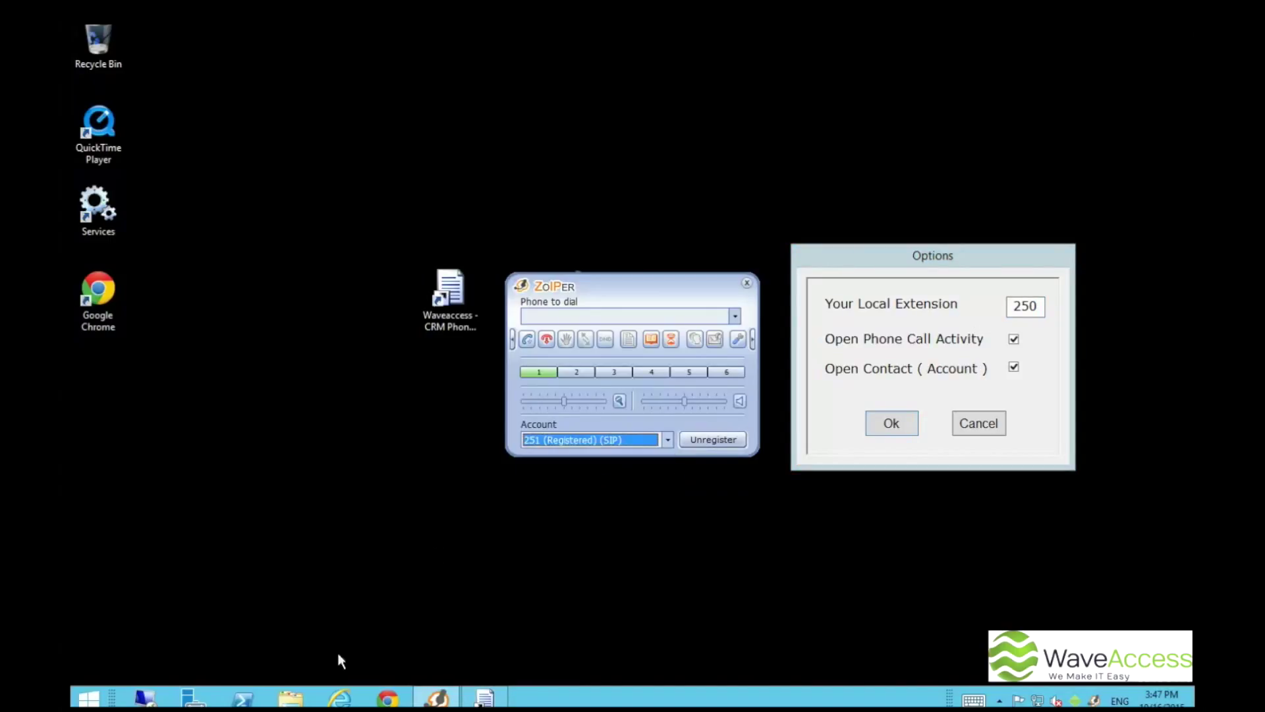
left_click(341, 698)
left_click(607, 43)
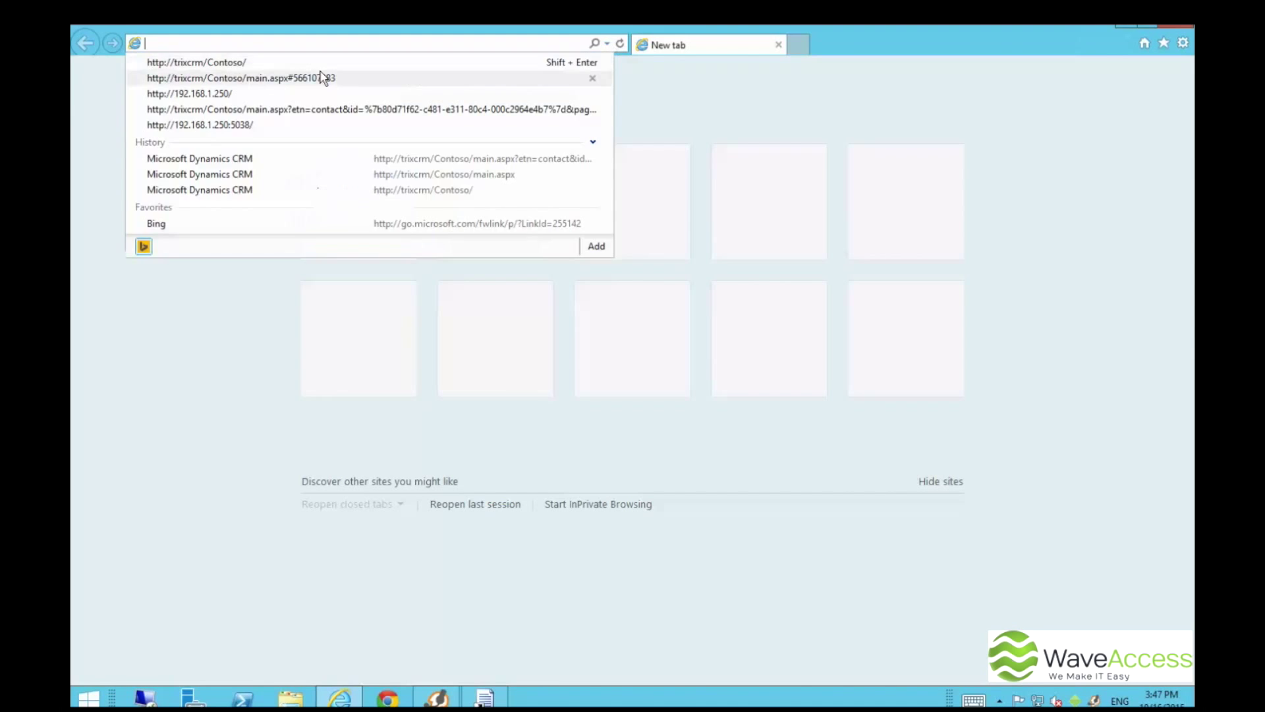
- Open the Dynamics CRM site and go to Settings > Administration > Users
left_click(298, 78)
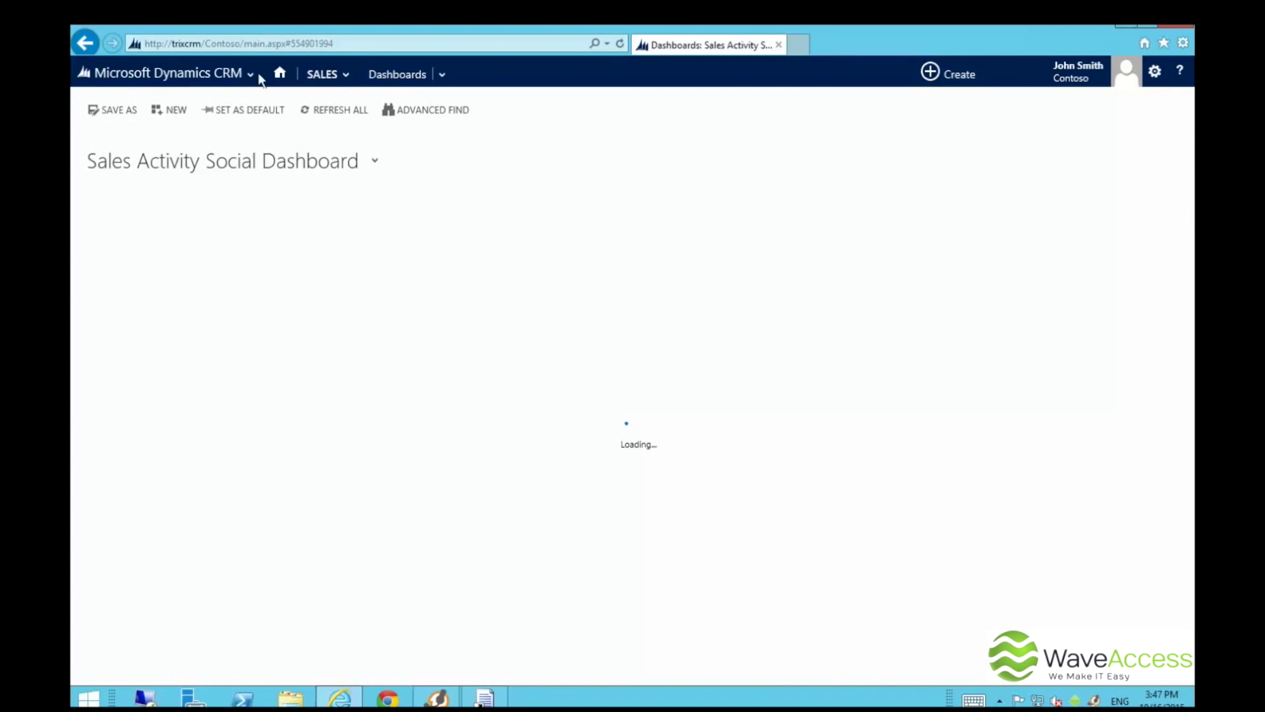
left_click(204, 66)
left_click(617, 131)
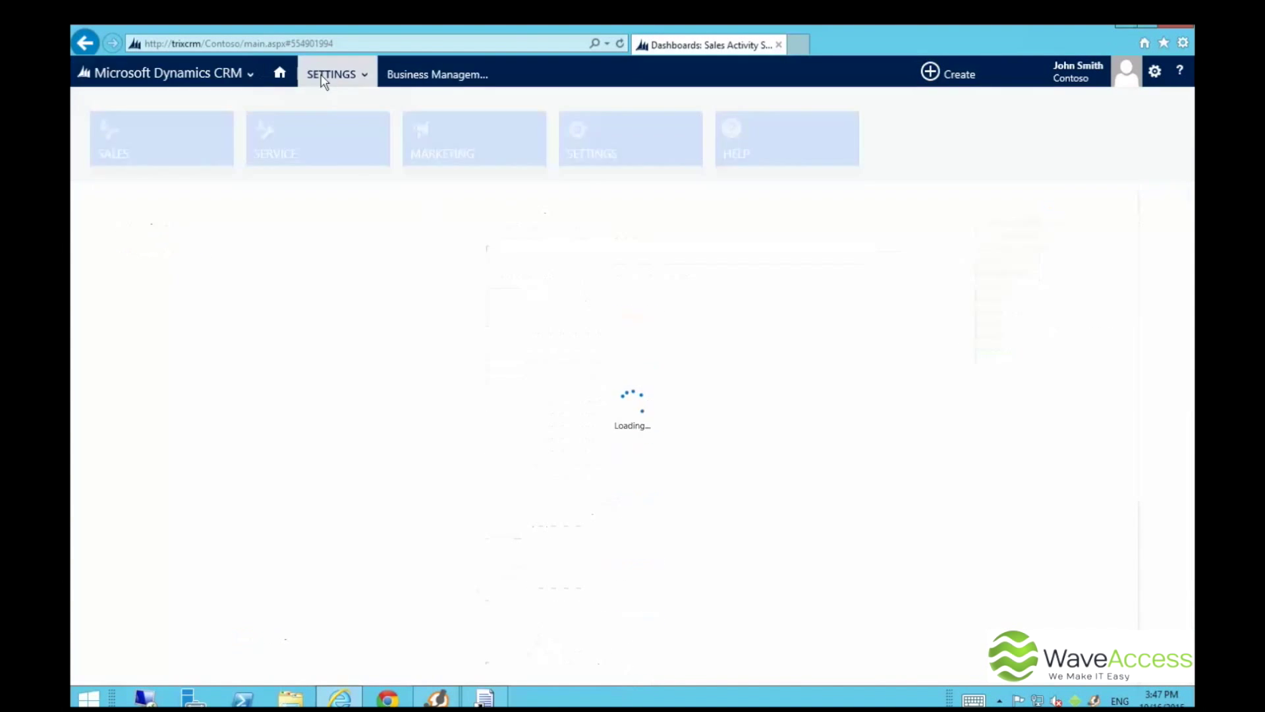
scroll(659, 142, "down", 3)
left_click(837, 144)
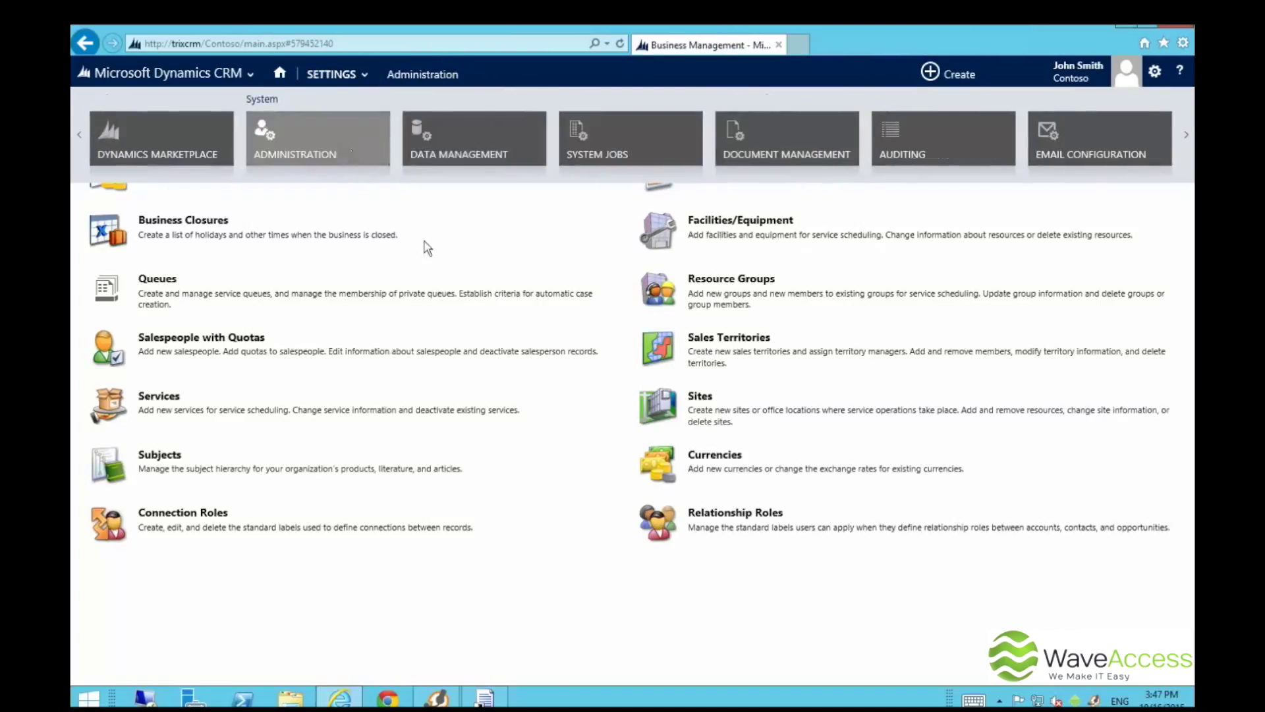
left_click(702, 341)
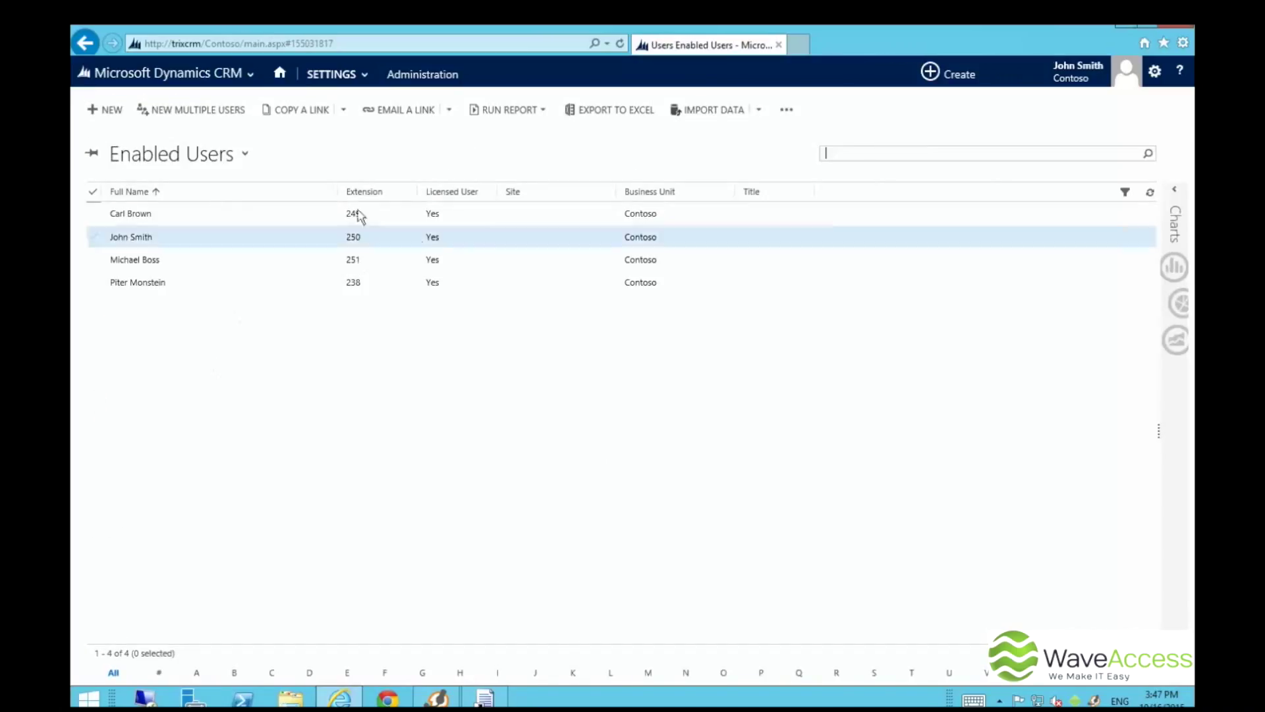
- Select the users with extensions 250 and 251, and switch Zoiper back to the external SIP account
left_click(192, 241)
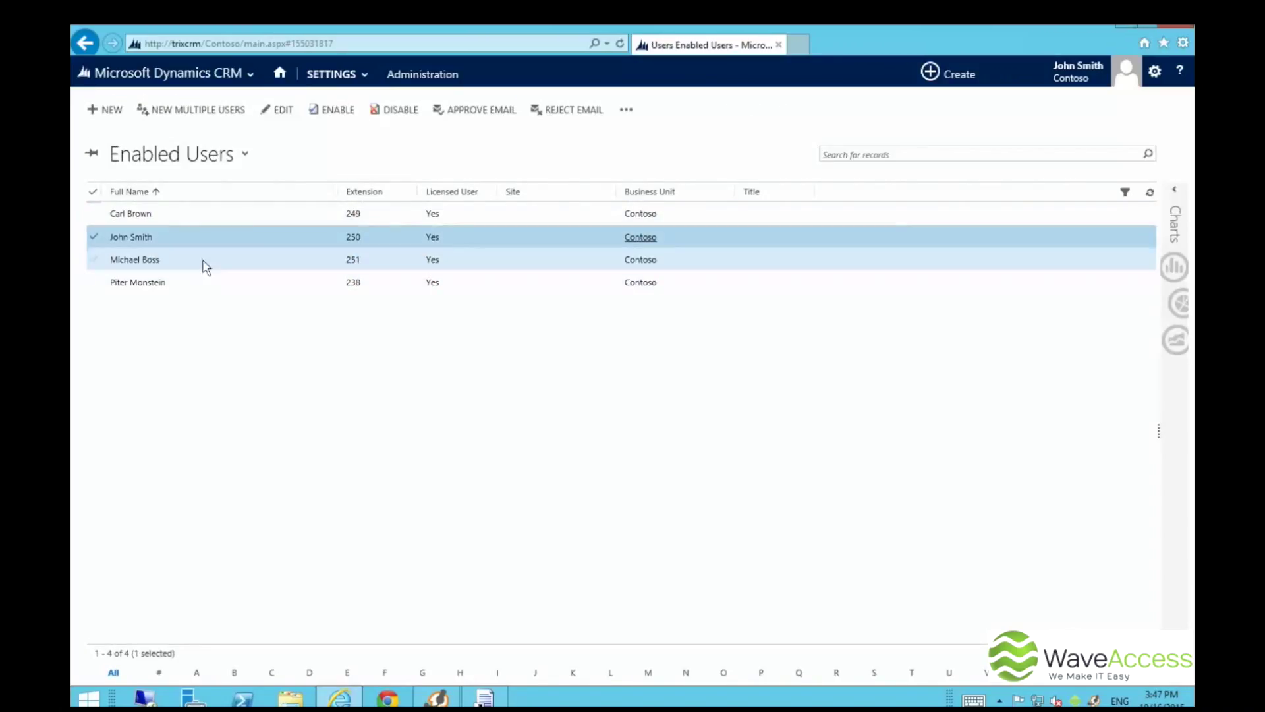
left_click(93, 260)
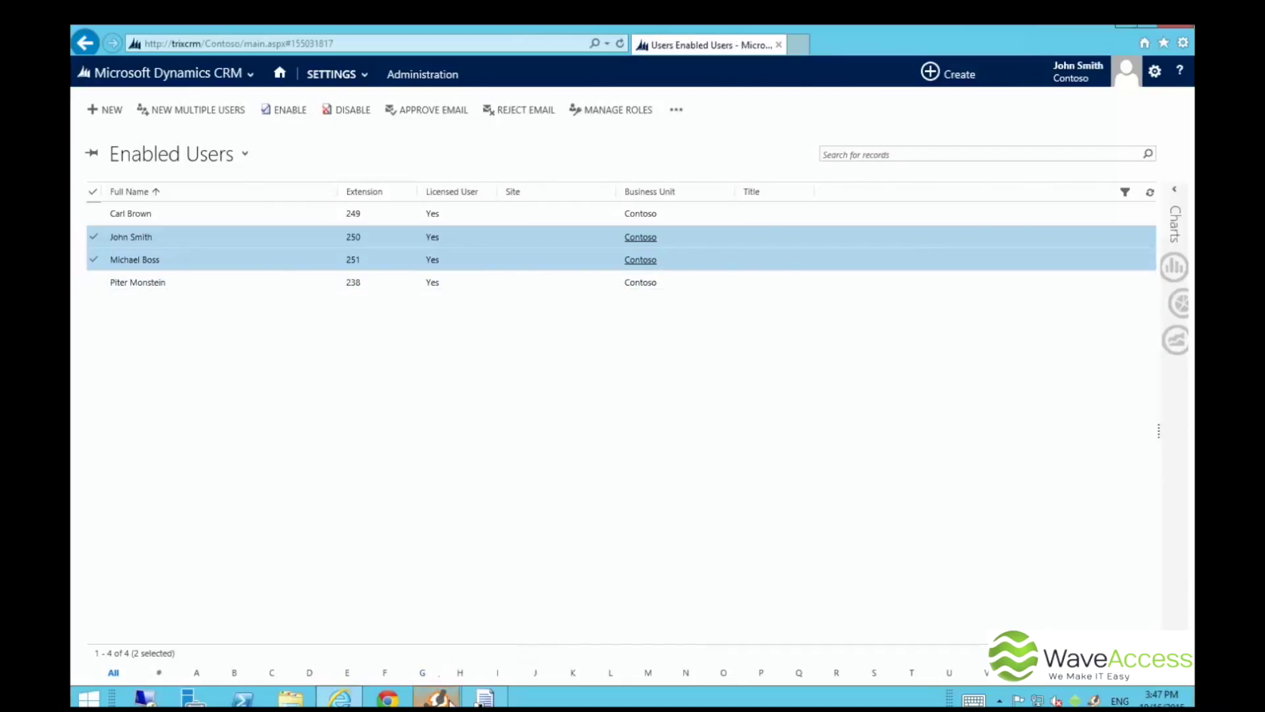
left_click(435, 697)
left_click(649, 439)
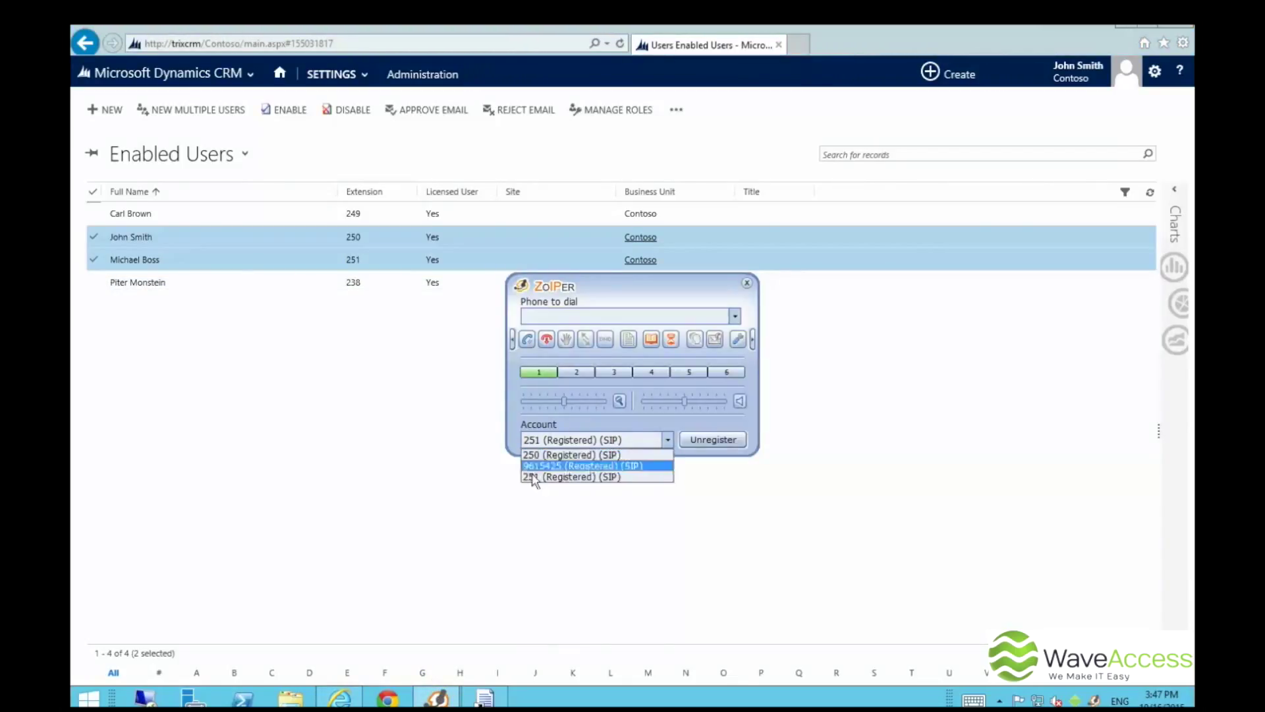
left_click(571, 472)
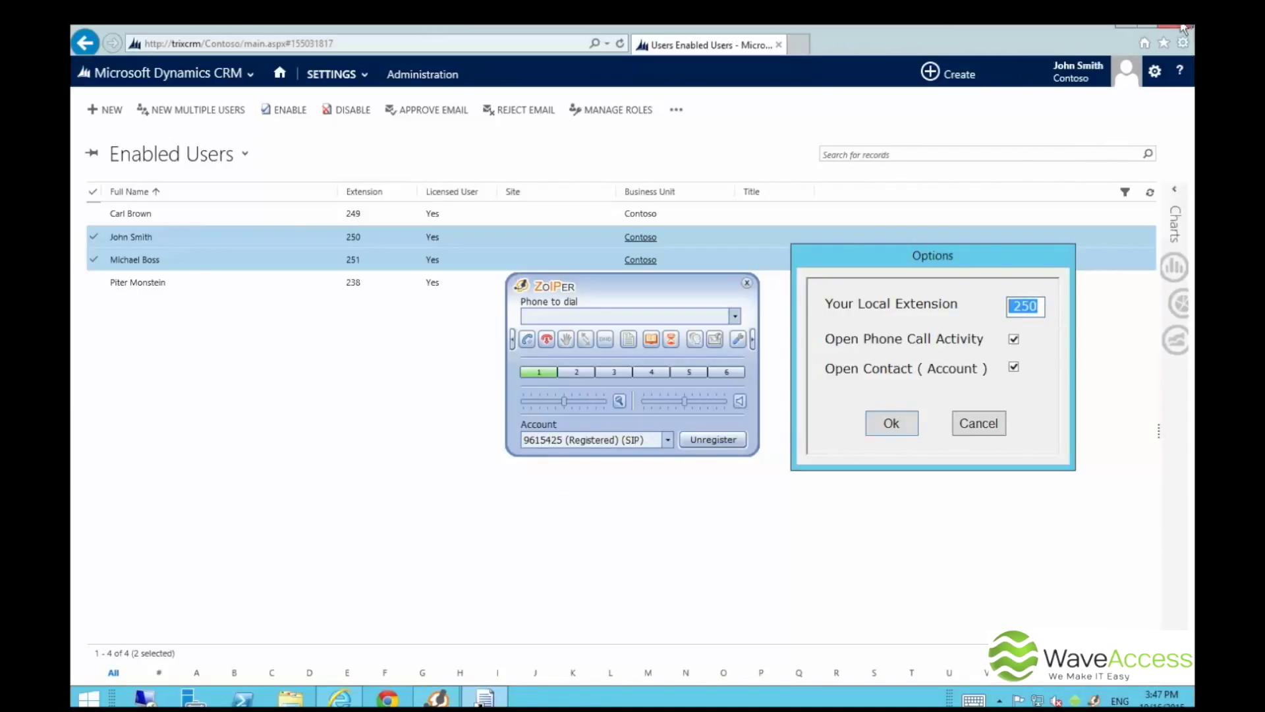
- Confirm the connector options, dial extension 250 from Zoiper, and answer the incoming call
left_click(1179, 30)
left_click(893, 425)
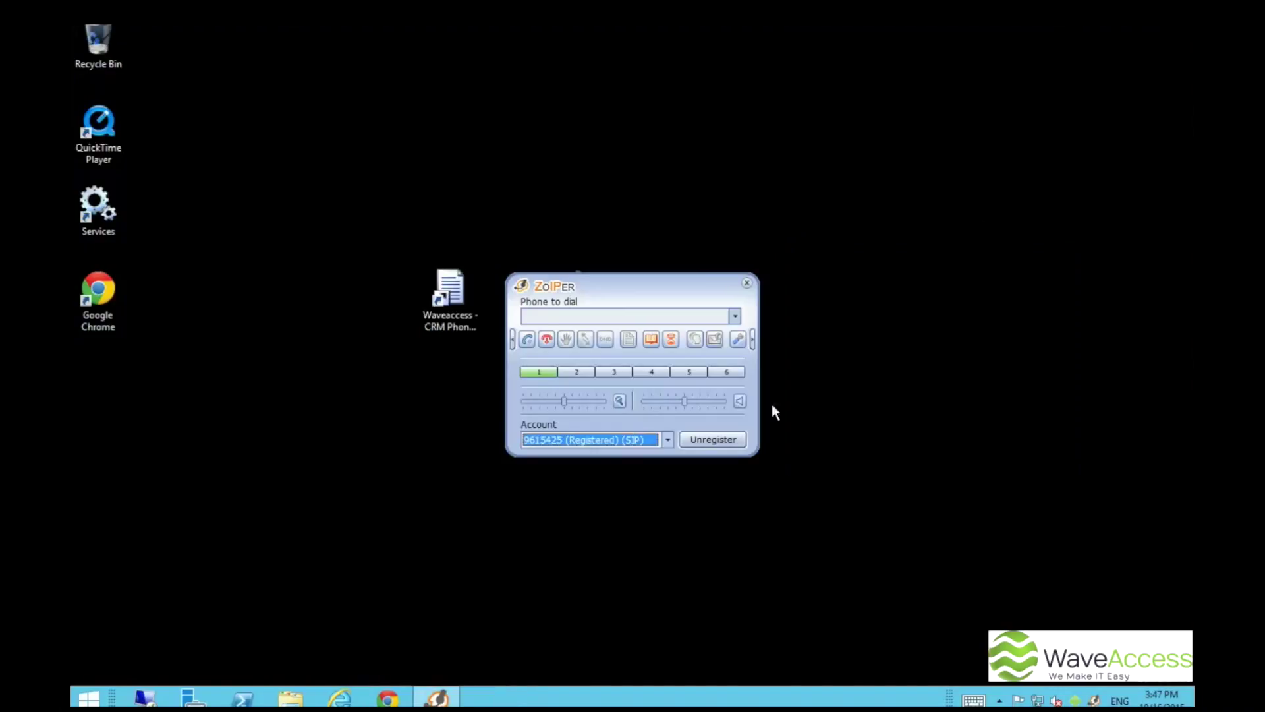
left_click(545, 313)
type("250")
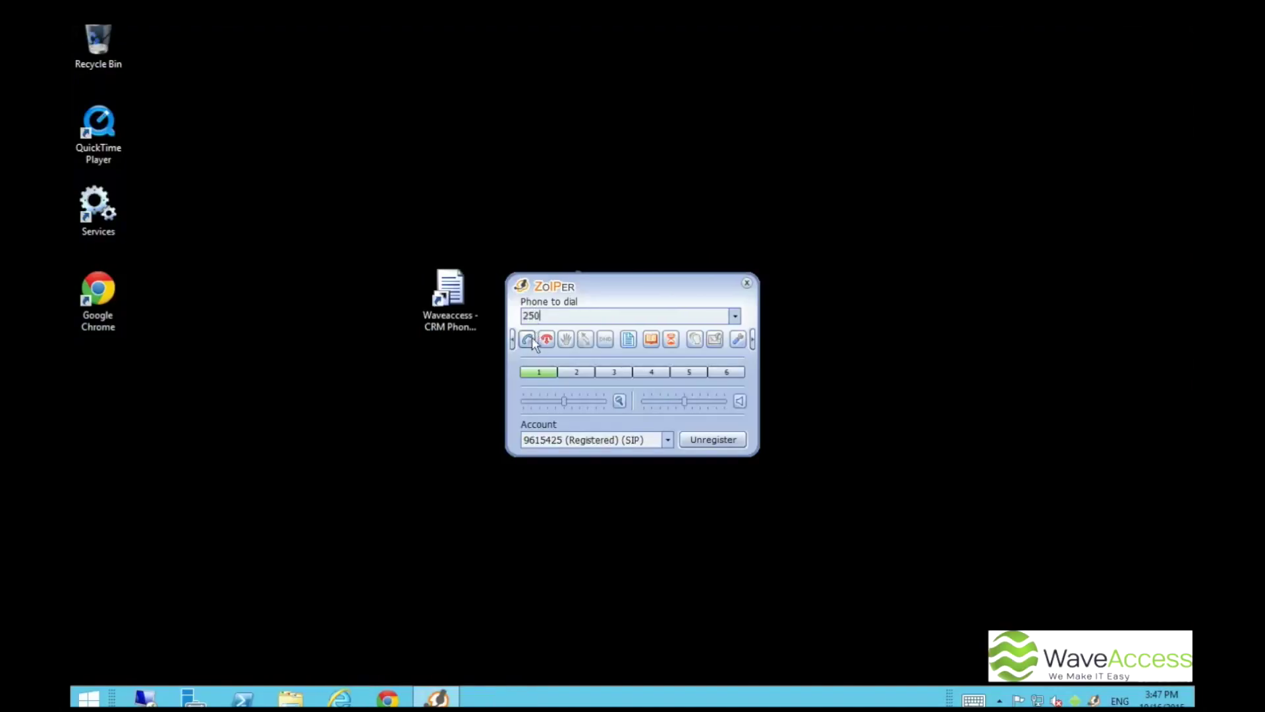
left_click(527, 339)
left_click(528, 389)
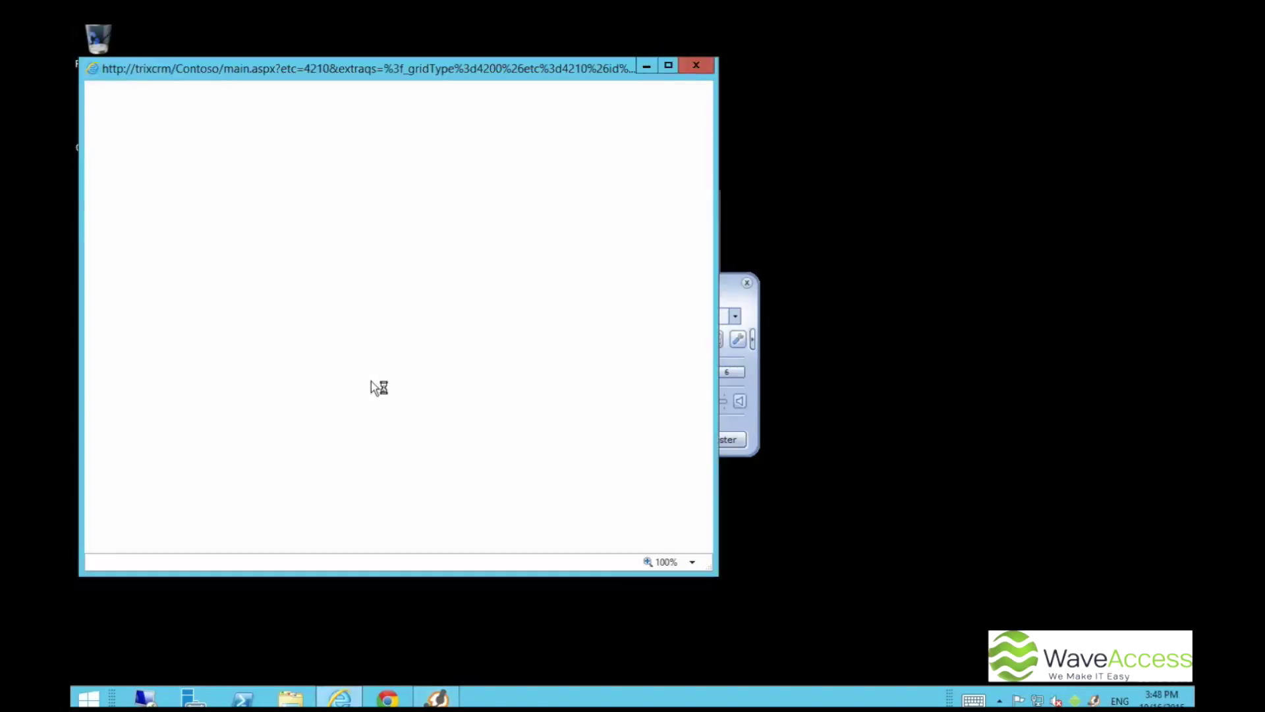
- Move the caller's Contact window right and scroll the Phone Call form to Regarding and Duration
left_click_drag(336, 88, 644, 95)
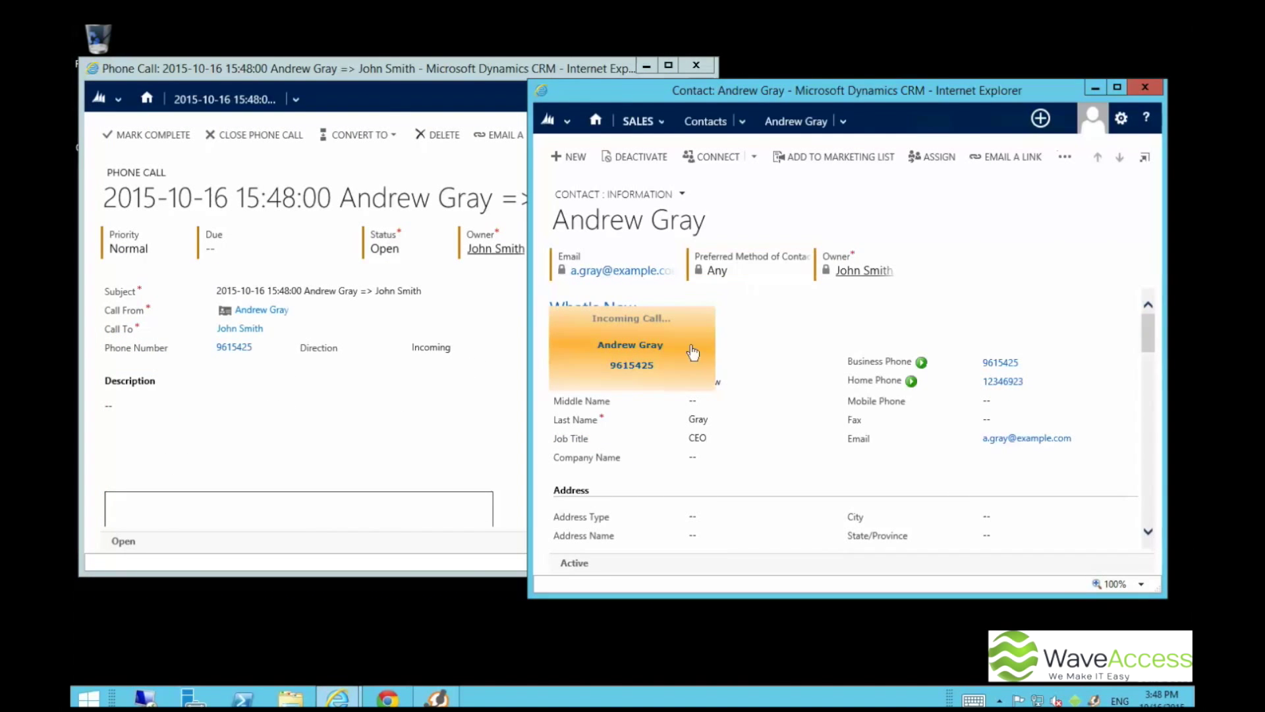
left_click(353, 415)
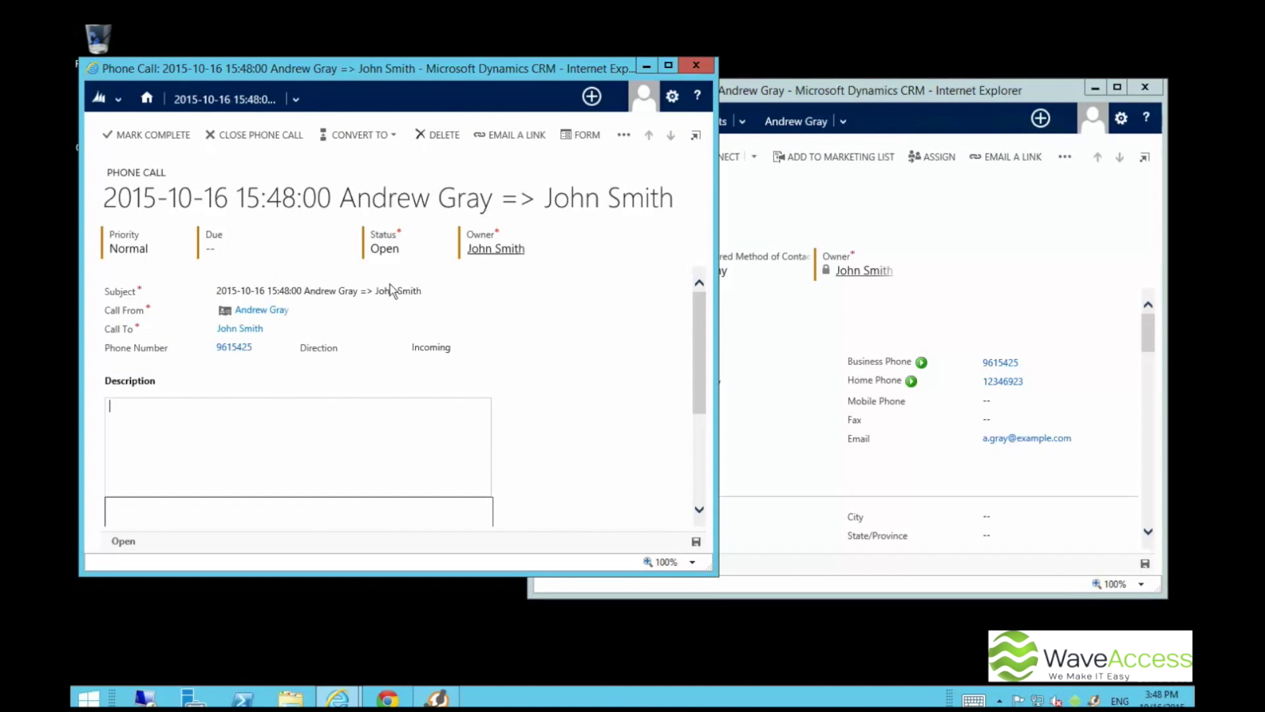
left_click_drag(700, 303, 695, 394)
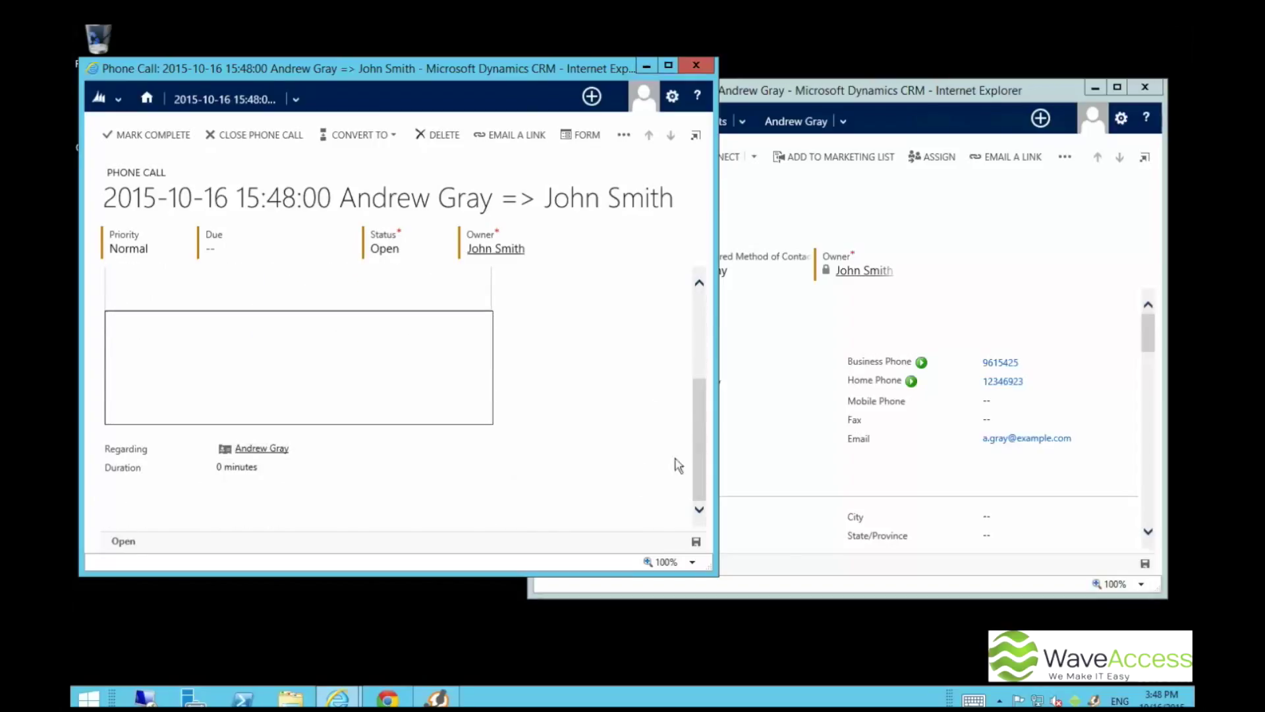
left_click_drag(699, 455, 702, 366)
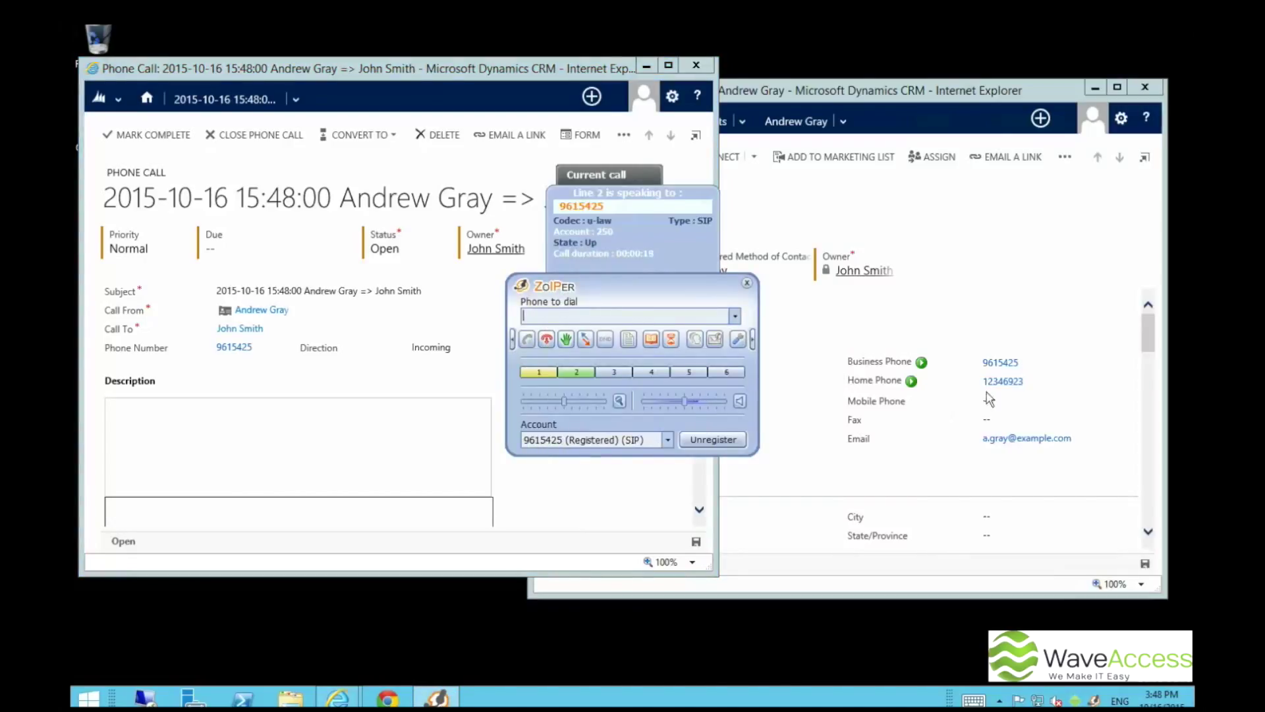
- Hang up the call, check the Phone Call's recording player and 1-minute duration, then close it
left_click(547, 341)
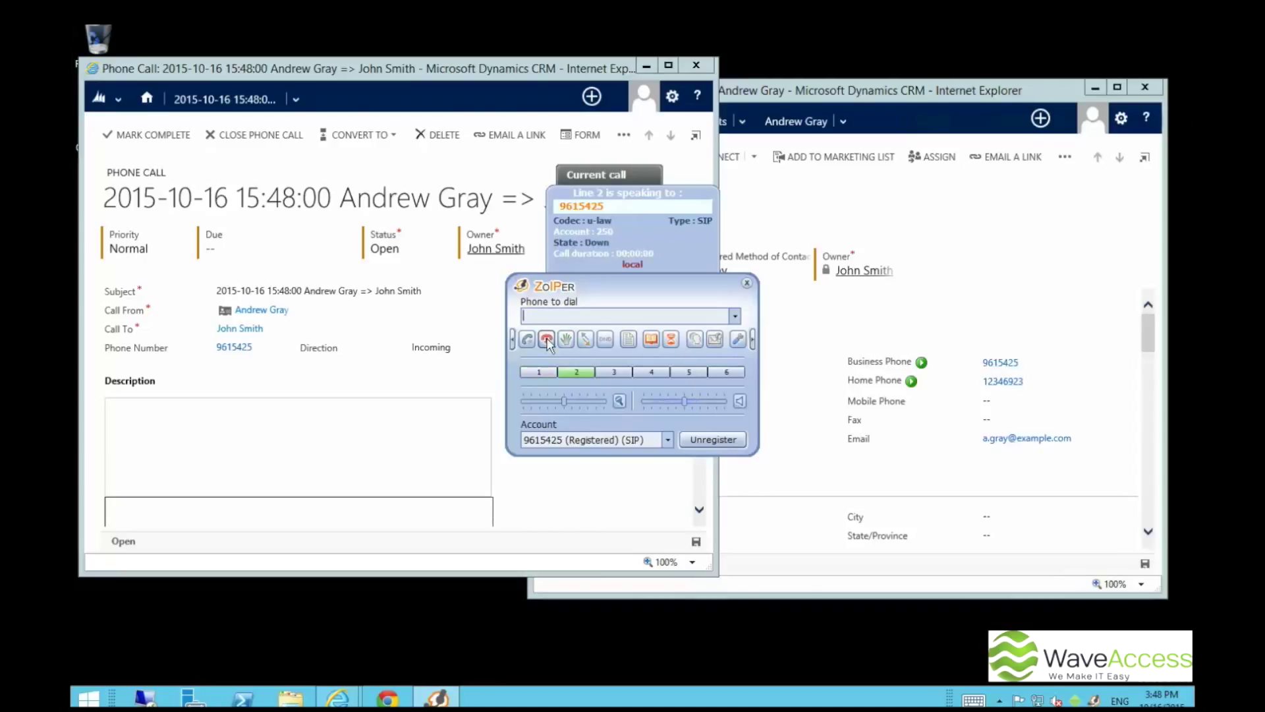
left_click(326, 428)
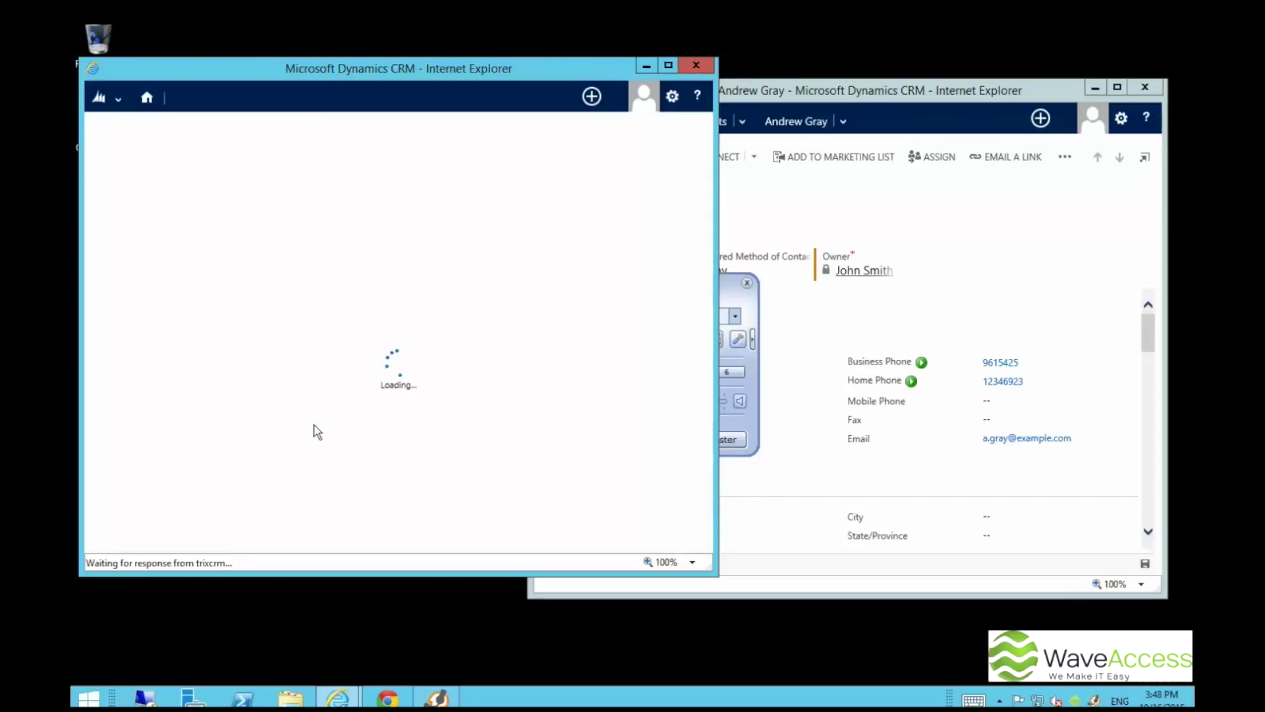
left_click_drag(704, 335, 703, 419)
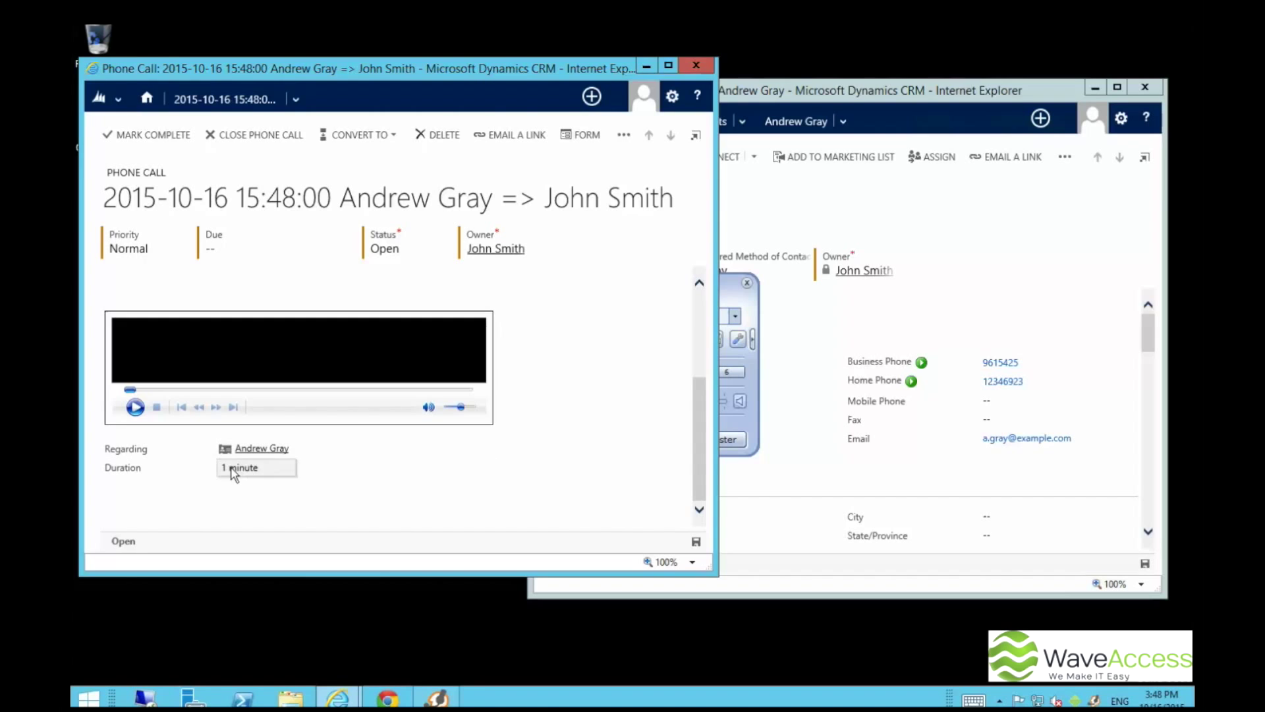
left_click(695, 64)
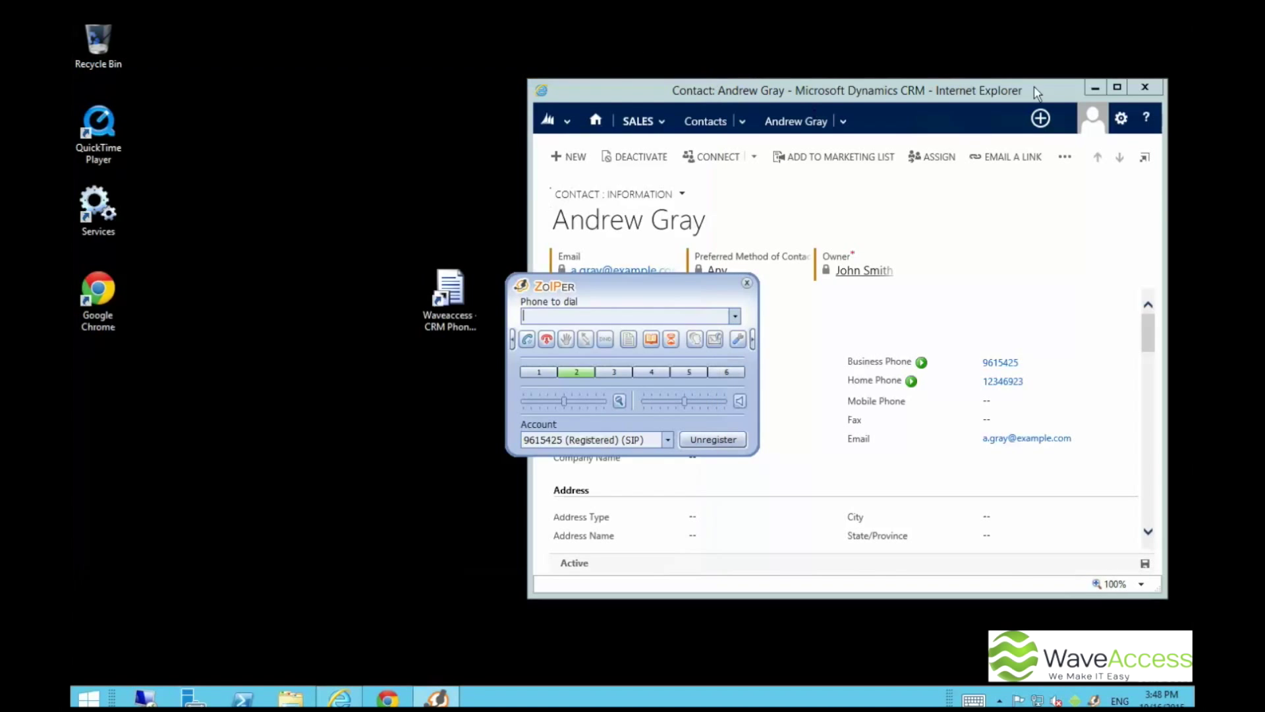
left_click(1116, 86)
- Open the first contact's record from the Contacts list
left_click(389, 48)
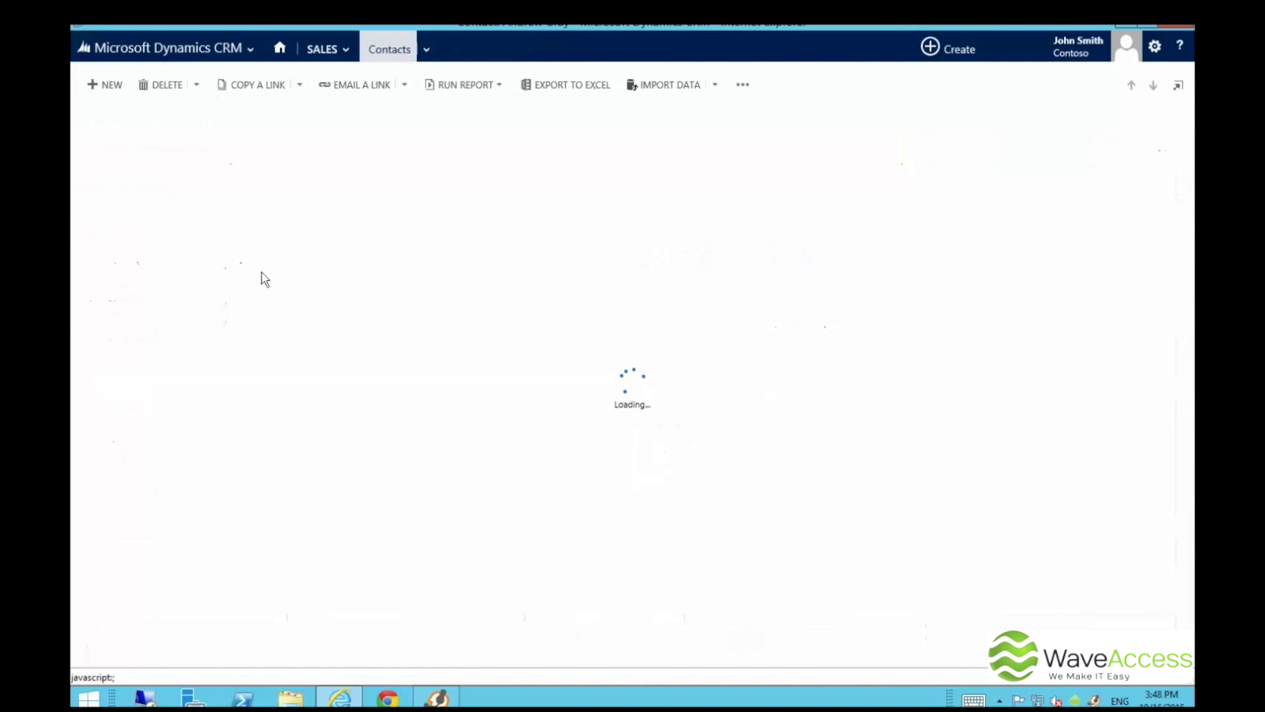
left_click(437, 697)
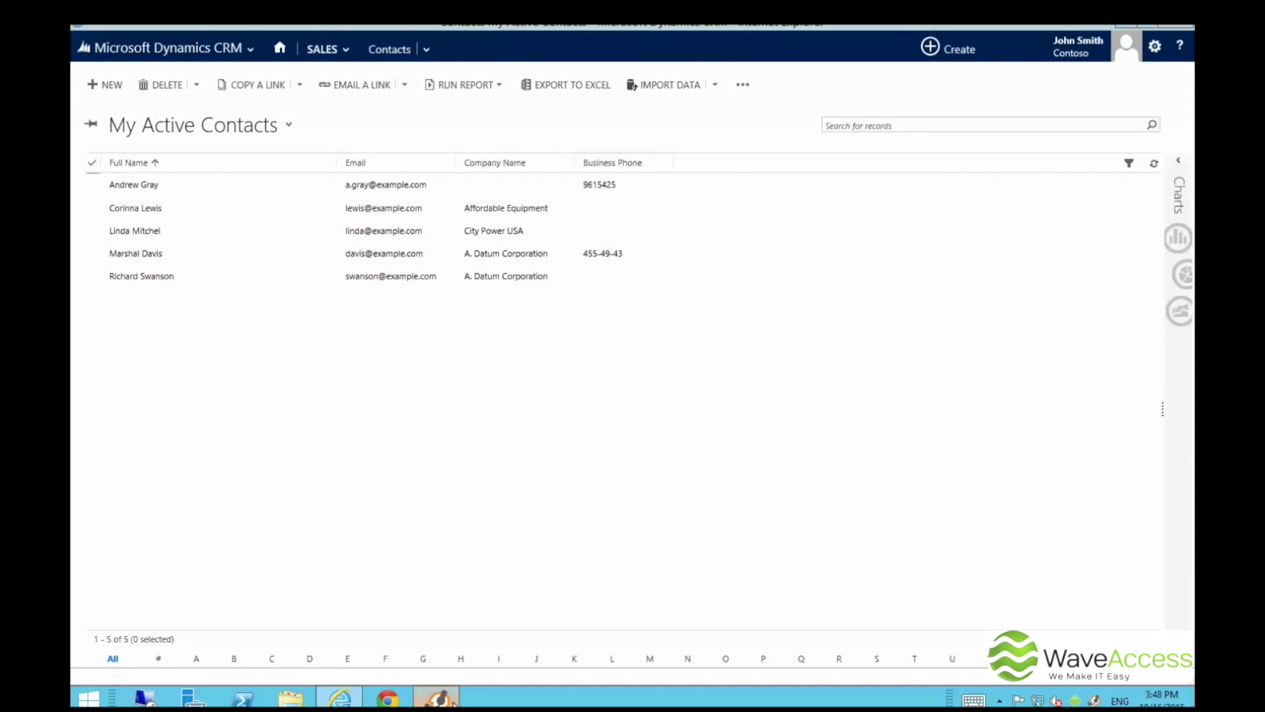
left_click(751, 277)
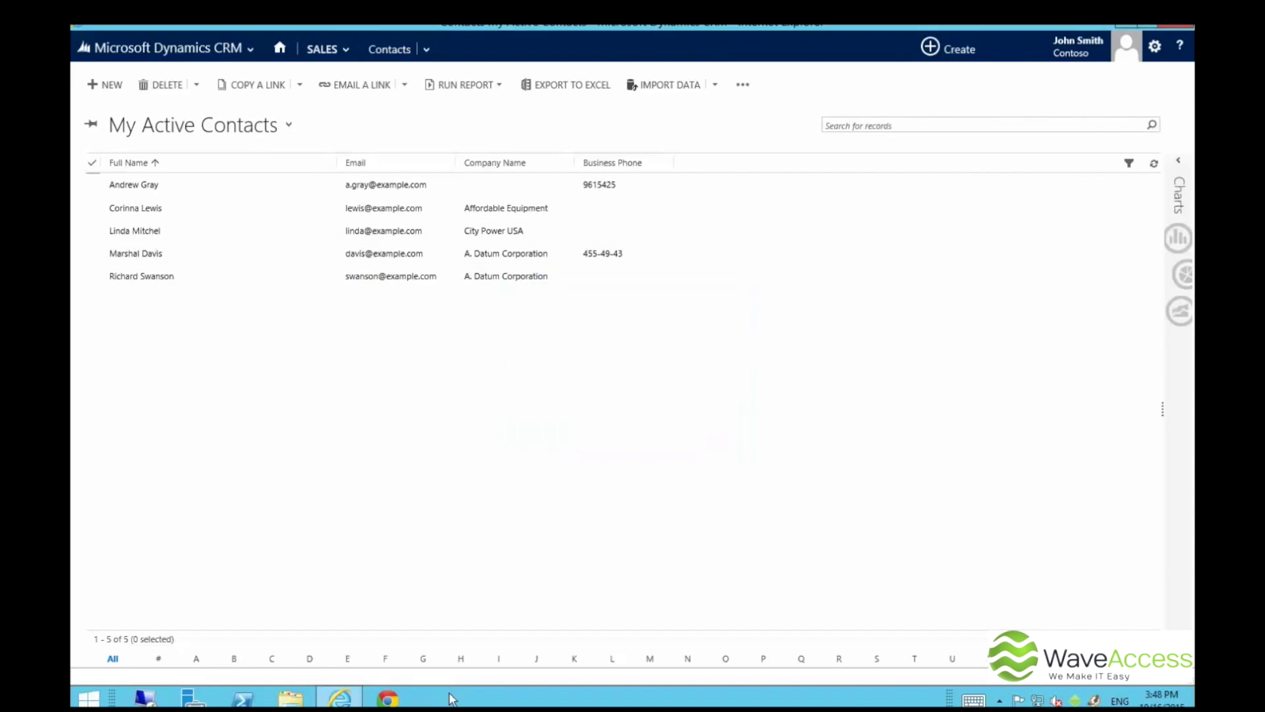
left_click(126, 185)
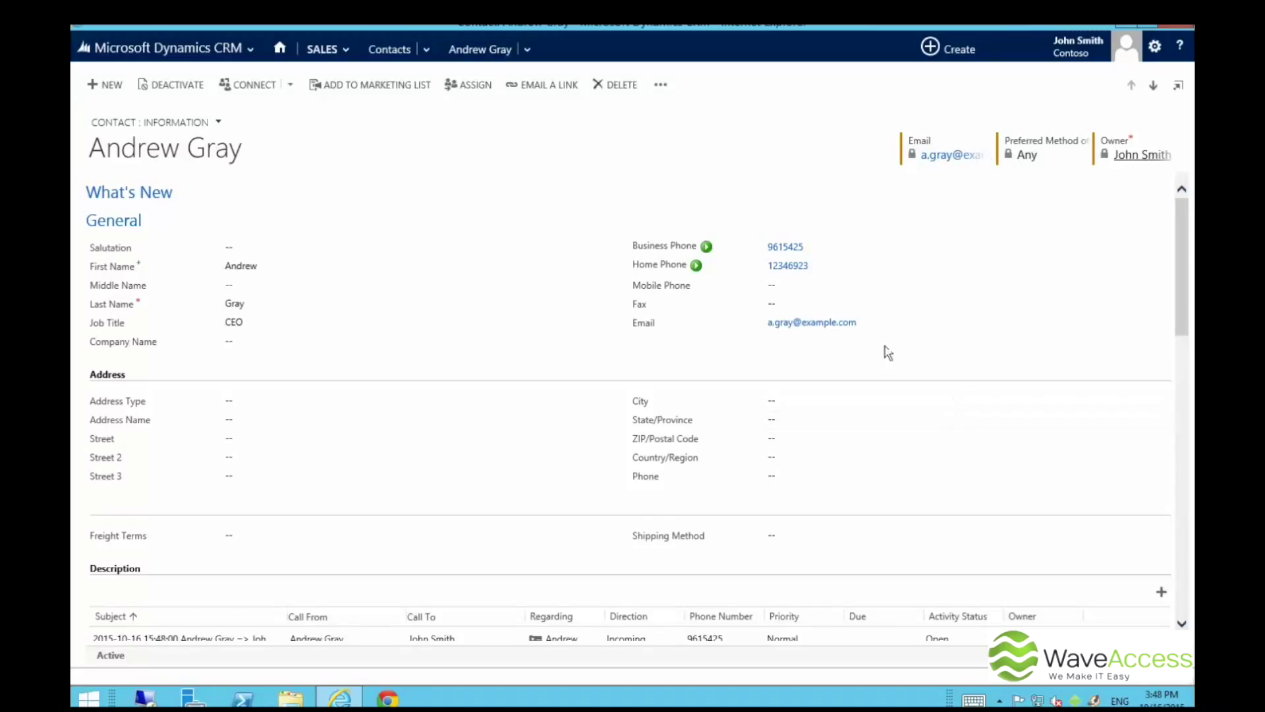
- Call the contact's Business Phone and accept both incoming call popups in Zoiper
left_click(706, 247)
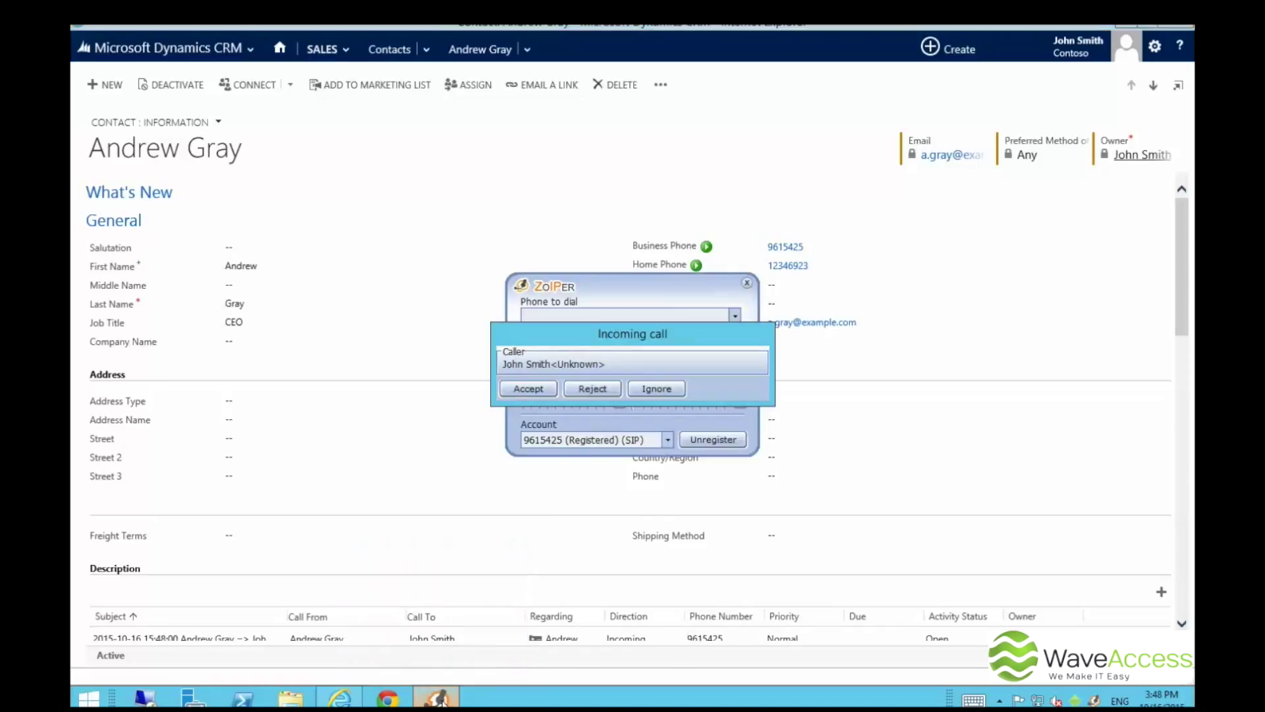
left_click(521, 385)
left_click_drag(538, 340, 898, 312)
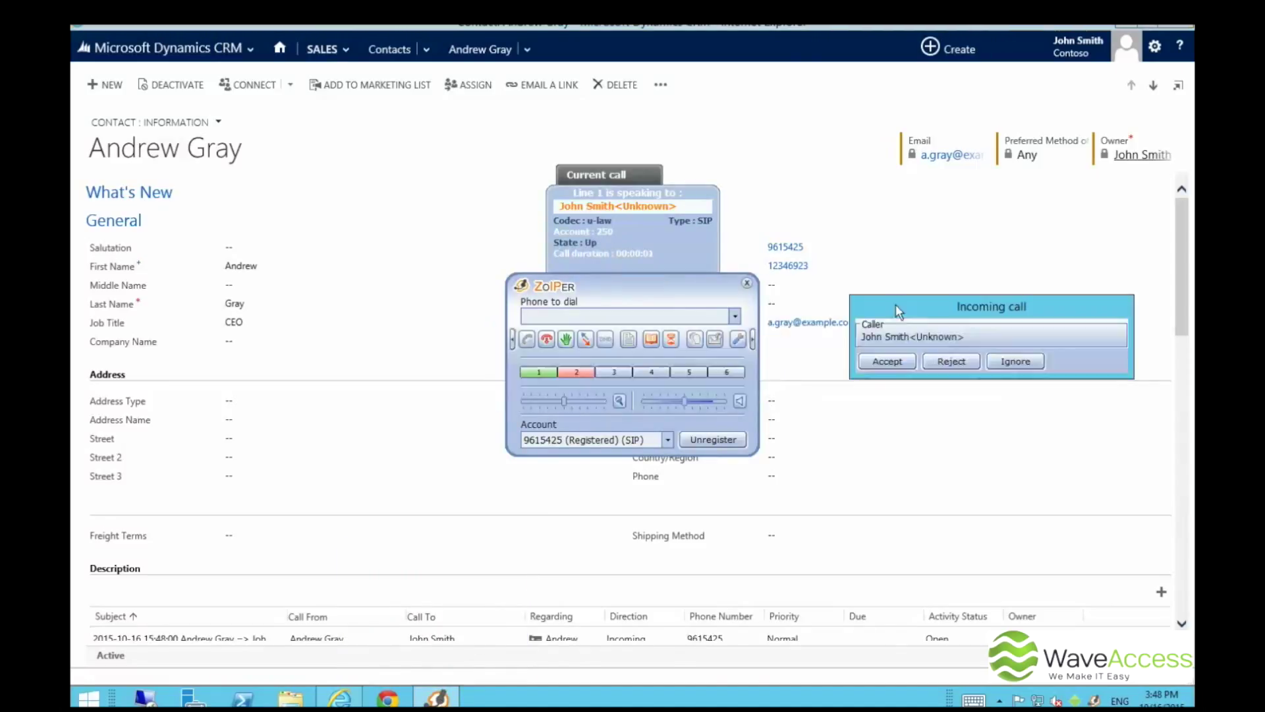
left_click(889, 361)
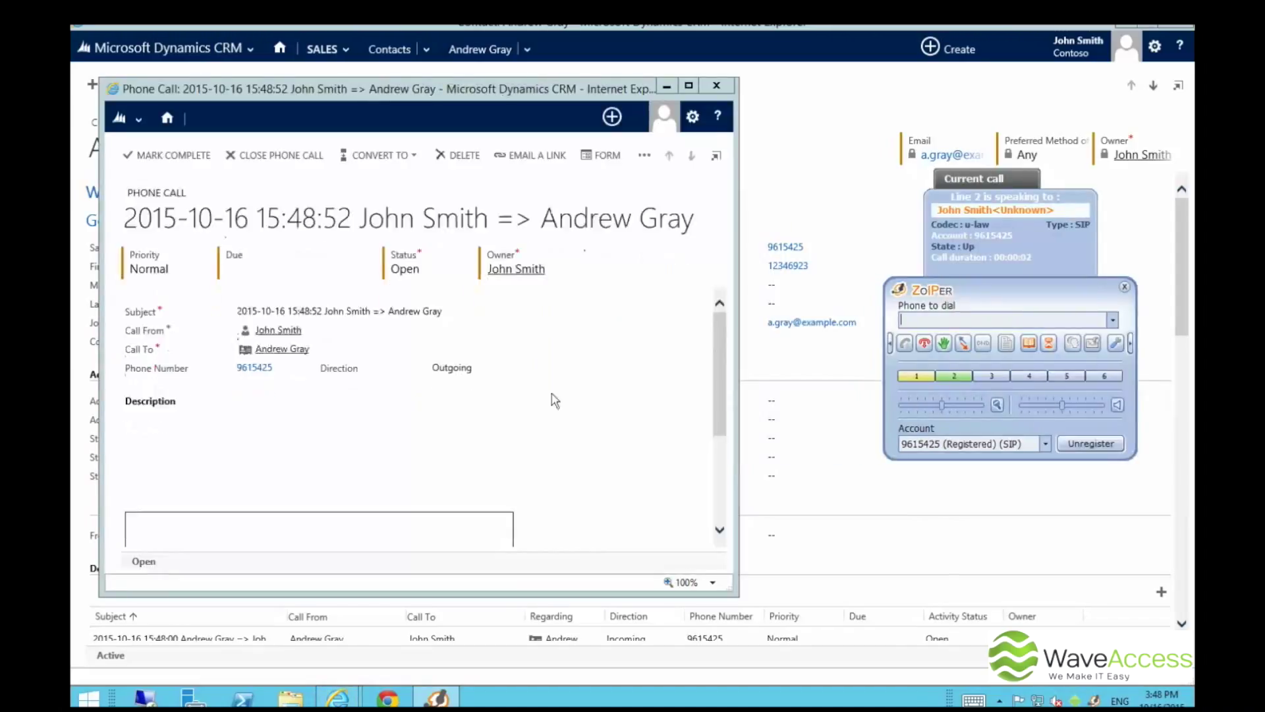
- Hang up the outgoing call, review its recording and 1-minute duration, and close the Phone Call
left_click_drag(719, 326, 724, 421)
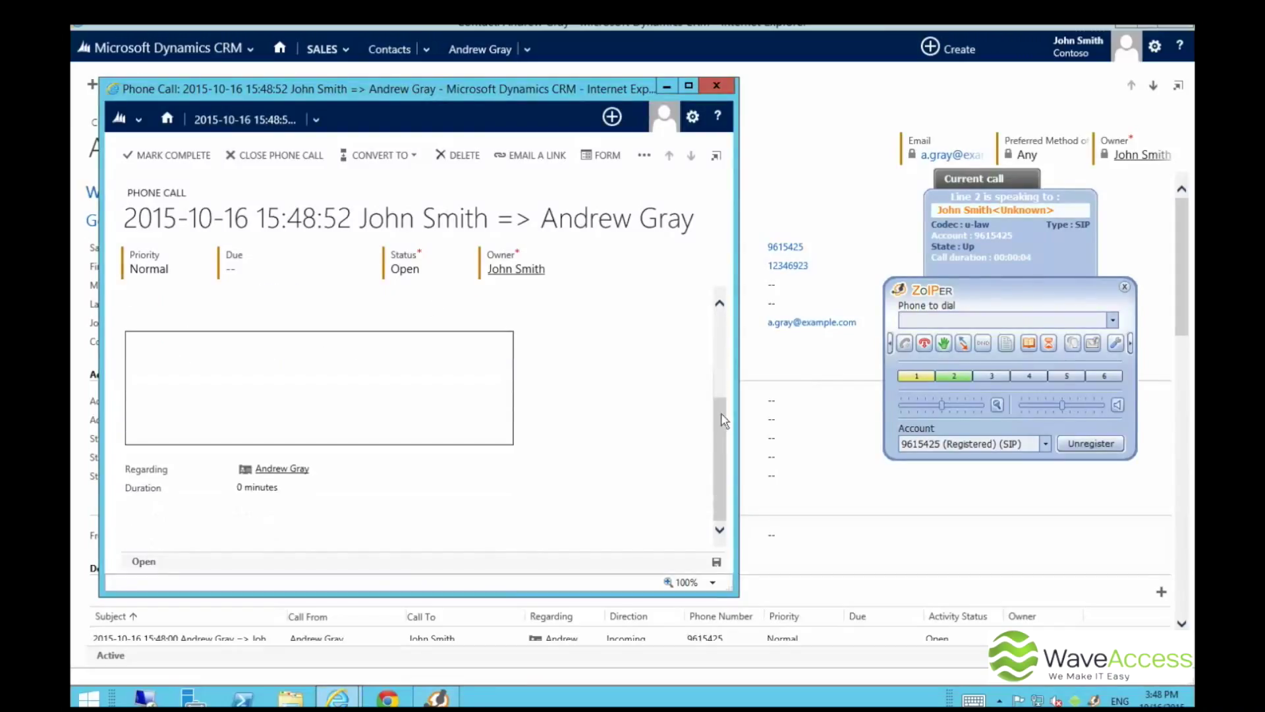
left_click_drag(722, 372, 724, 313)
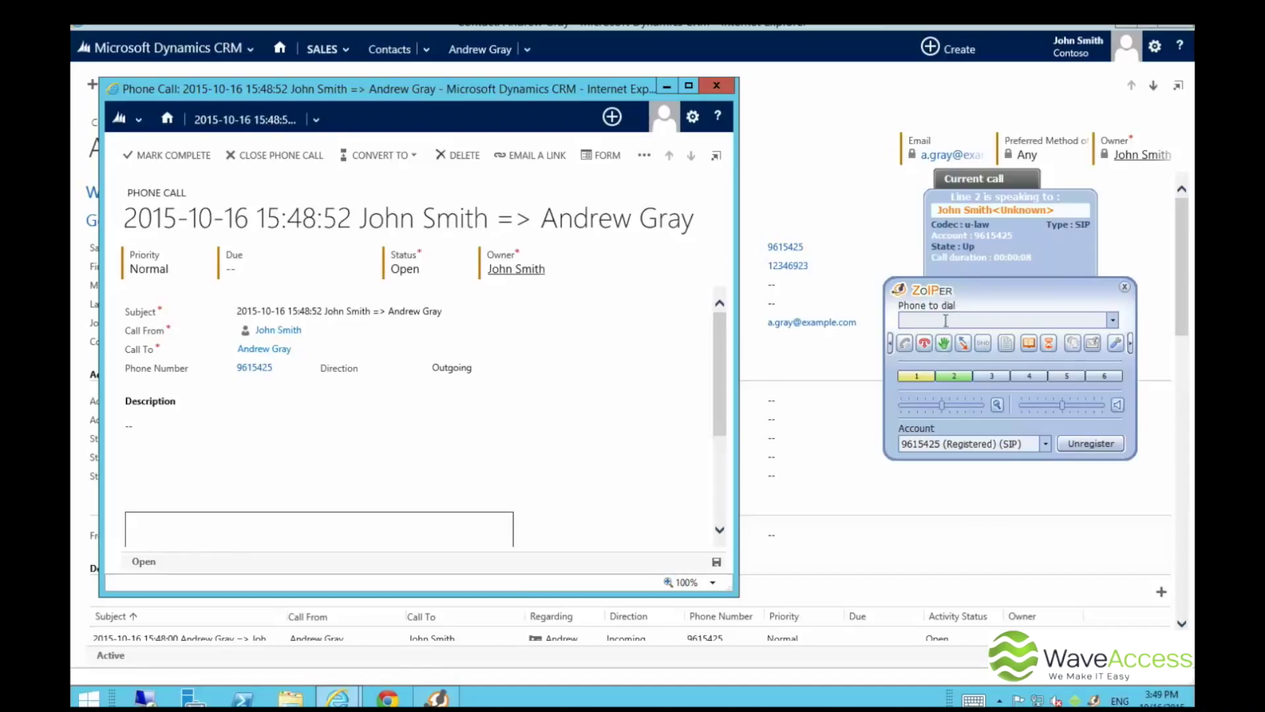
left_click(924, 343)
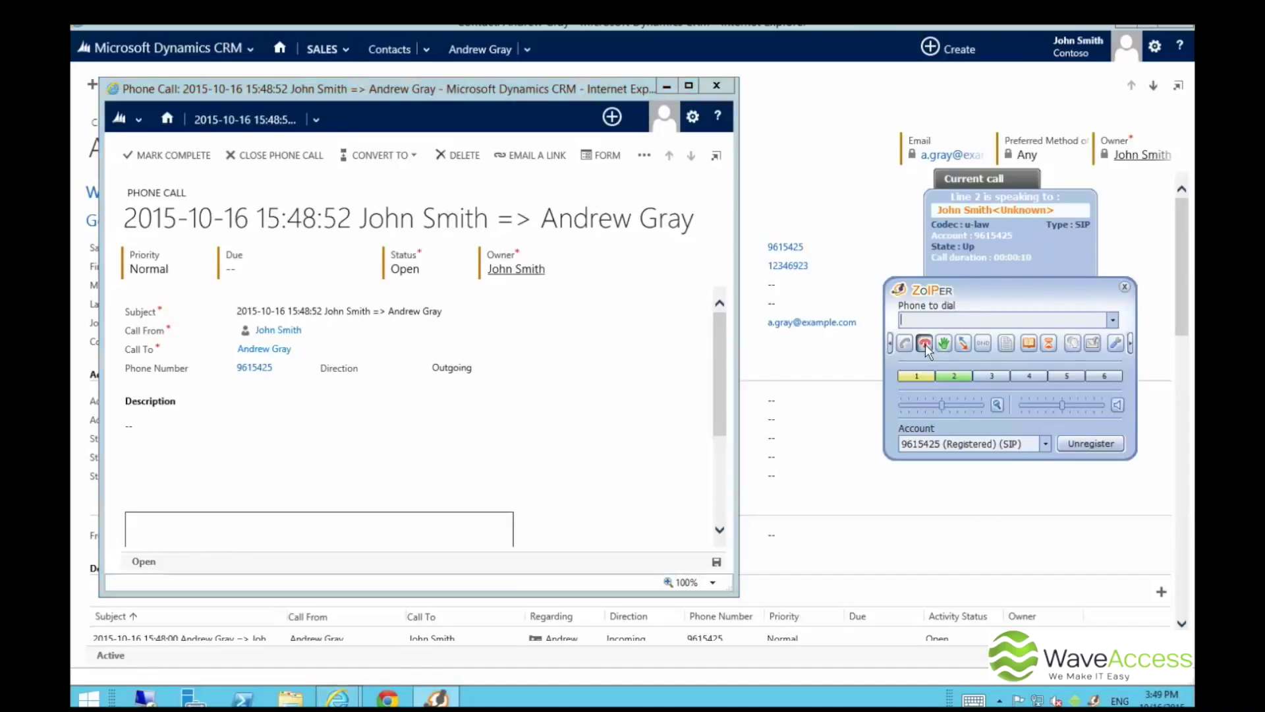
left_click(310, 458)
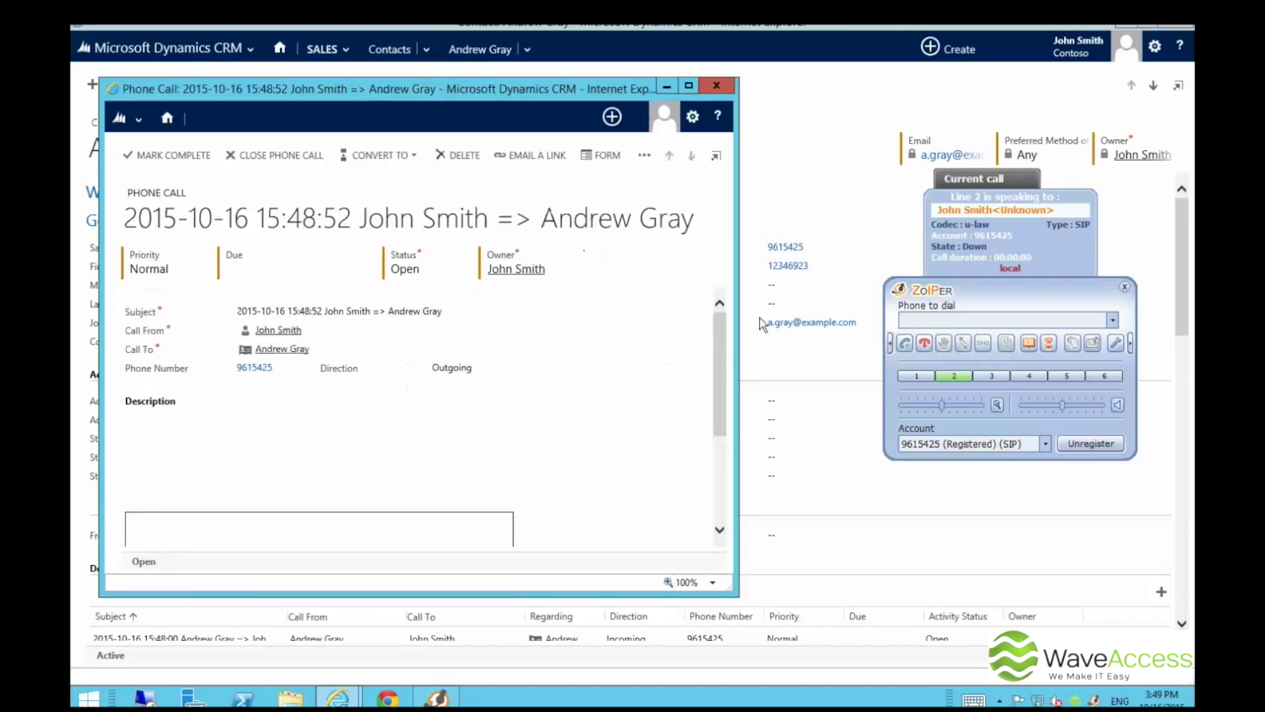
left_click_drag(722, 332, 722, 414)
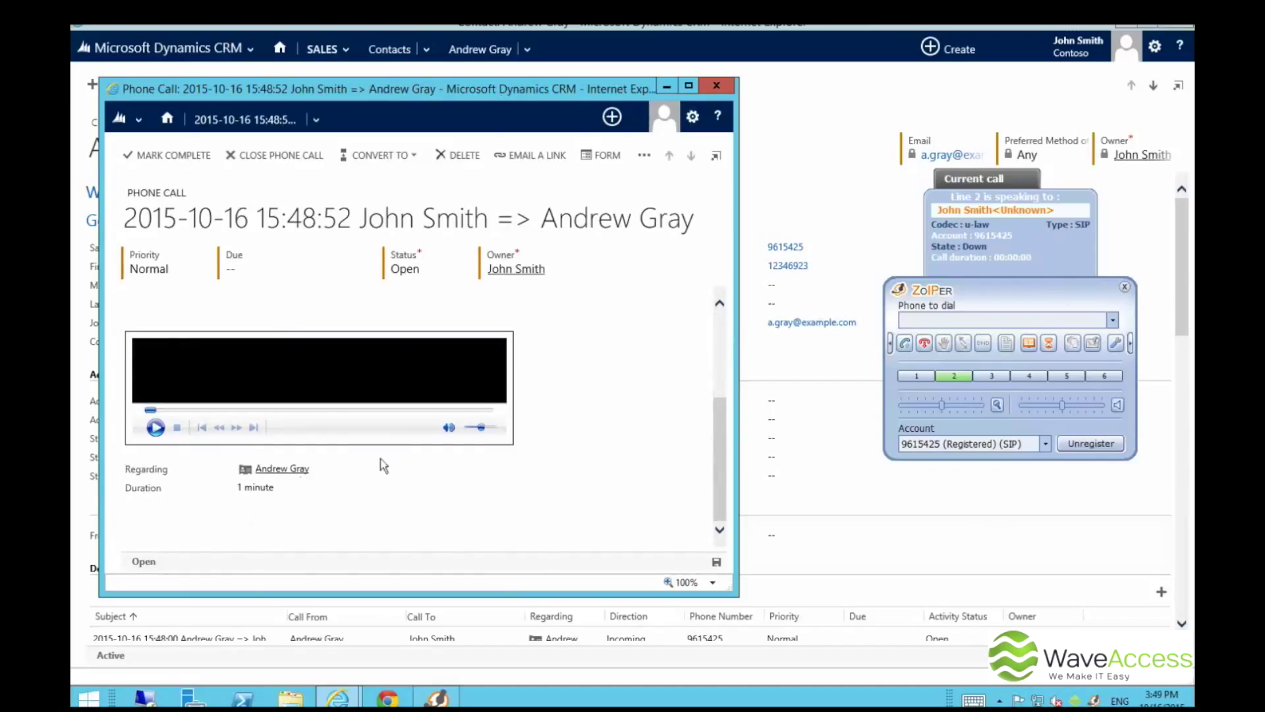
left_click(717, 87)
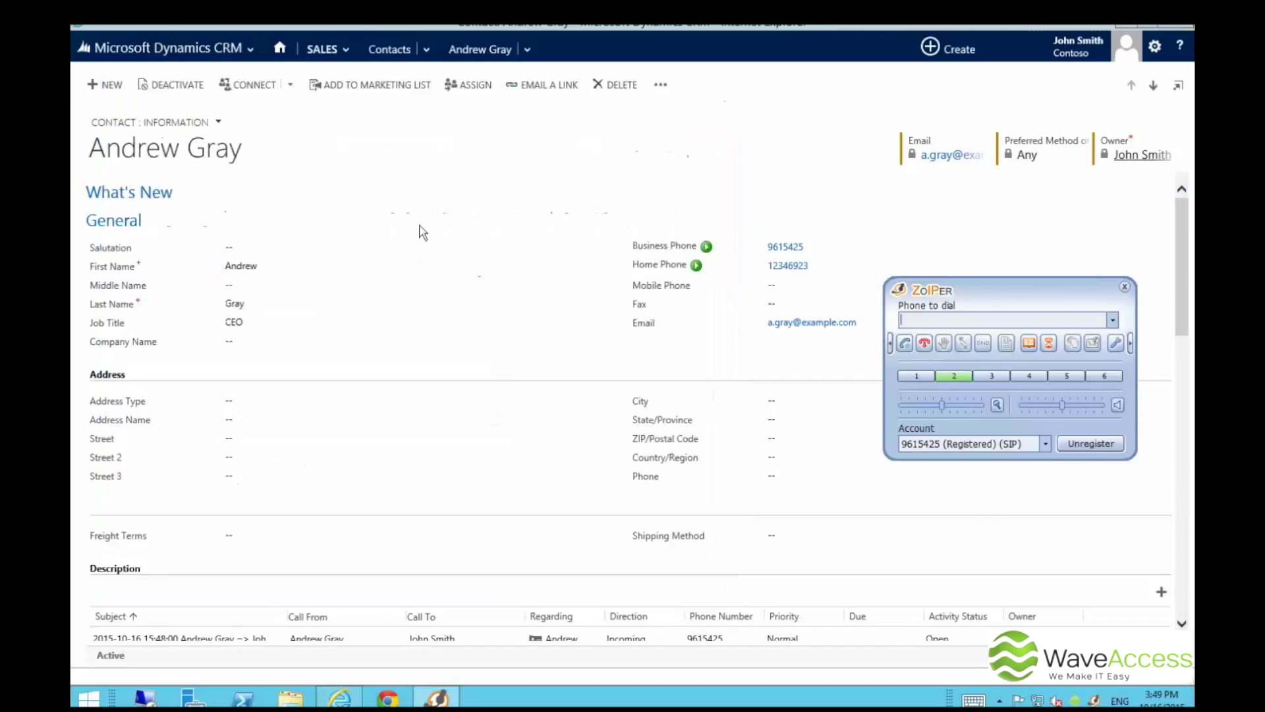
- Go from the SALES menu to Tools > Reports to list the Available Reports
left_click(323, 49)
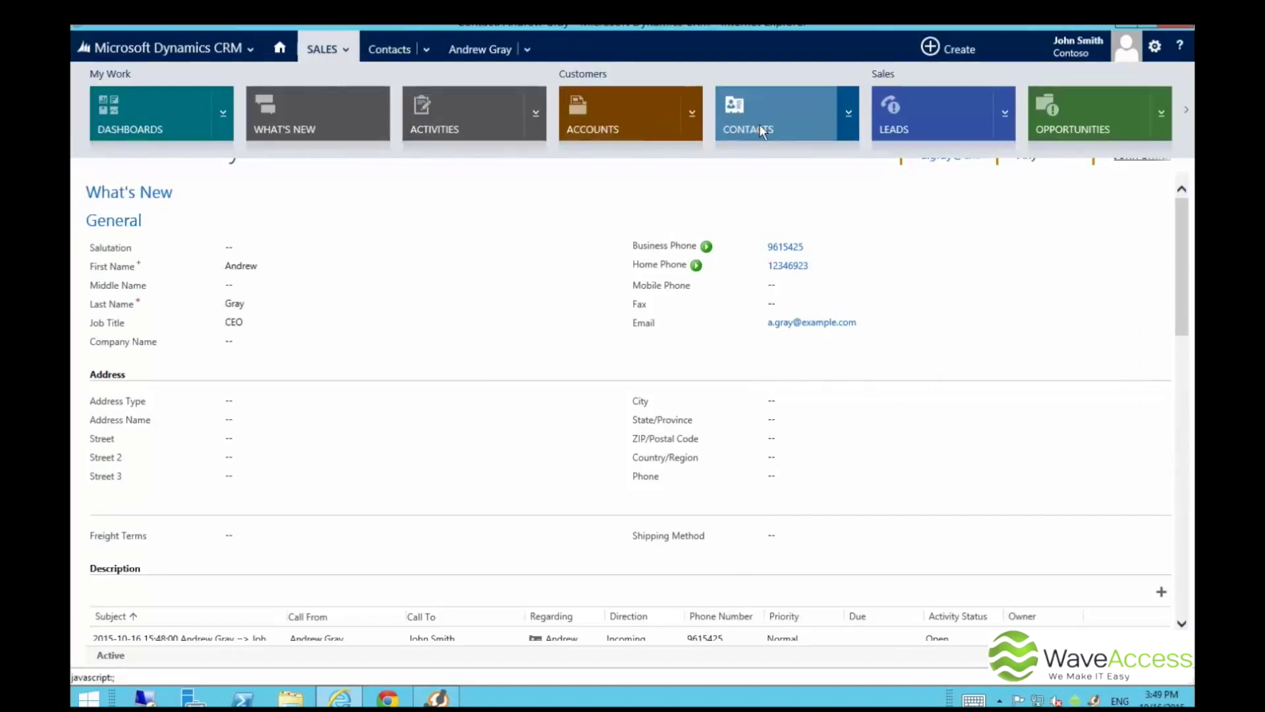
scroll(759, 124, "down", 3)
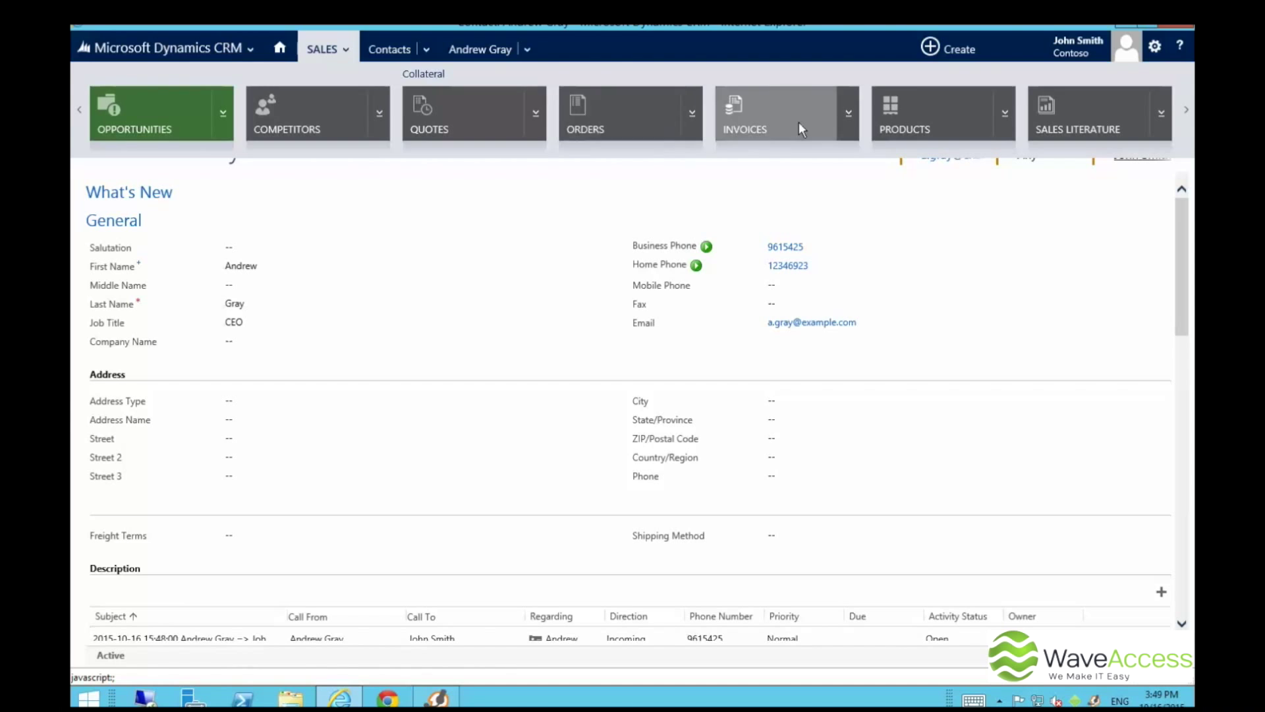
scroll(801, 121, "down", 3)
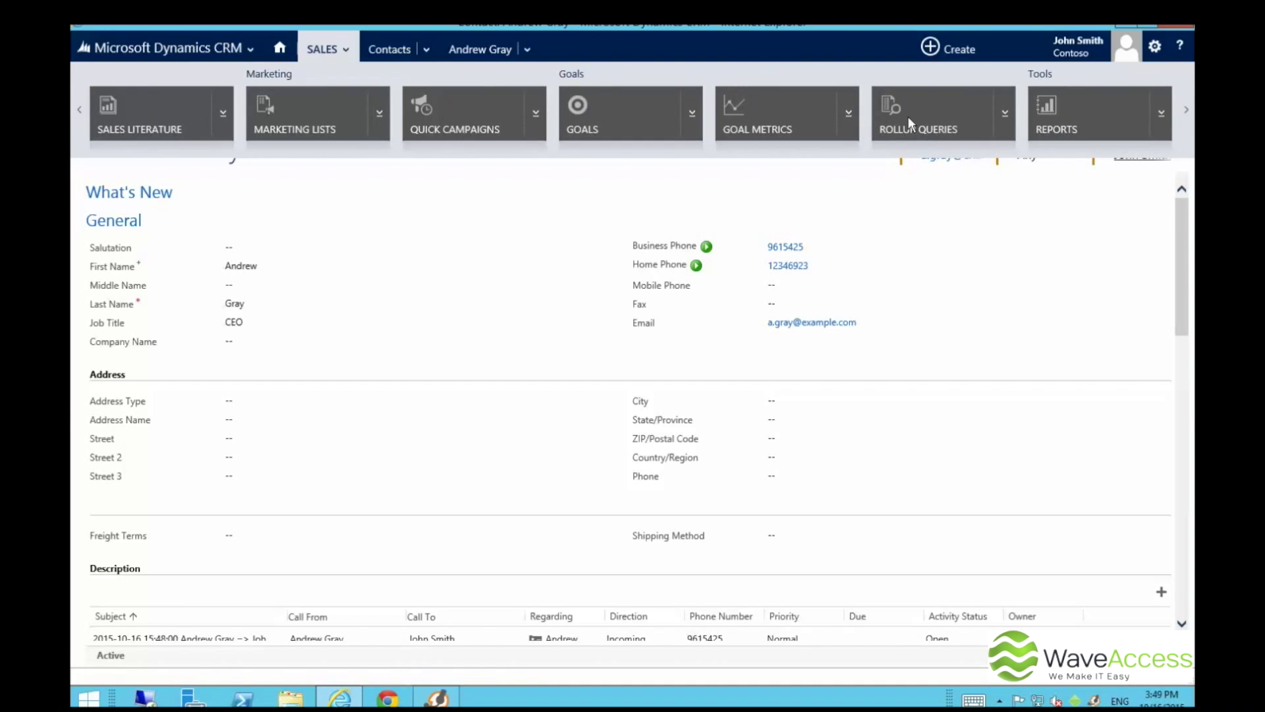
left_click(1081, 112)
left_click(433, 697)
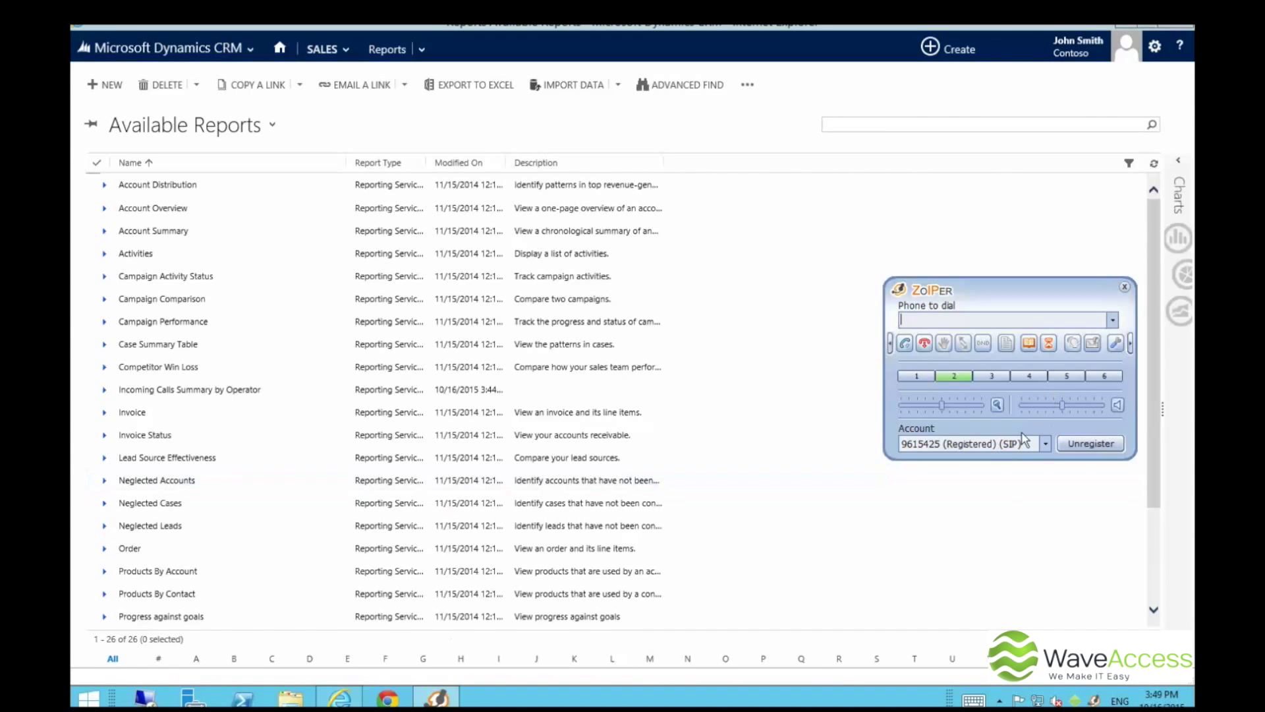
- Dial extension 251 from Zoiper, keeping the current softphone account
left_click(983, 446)
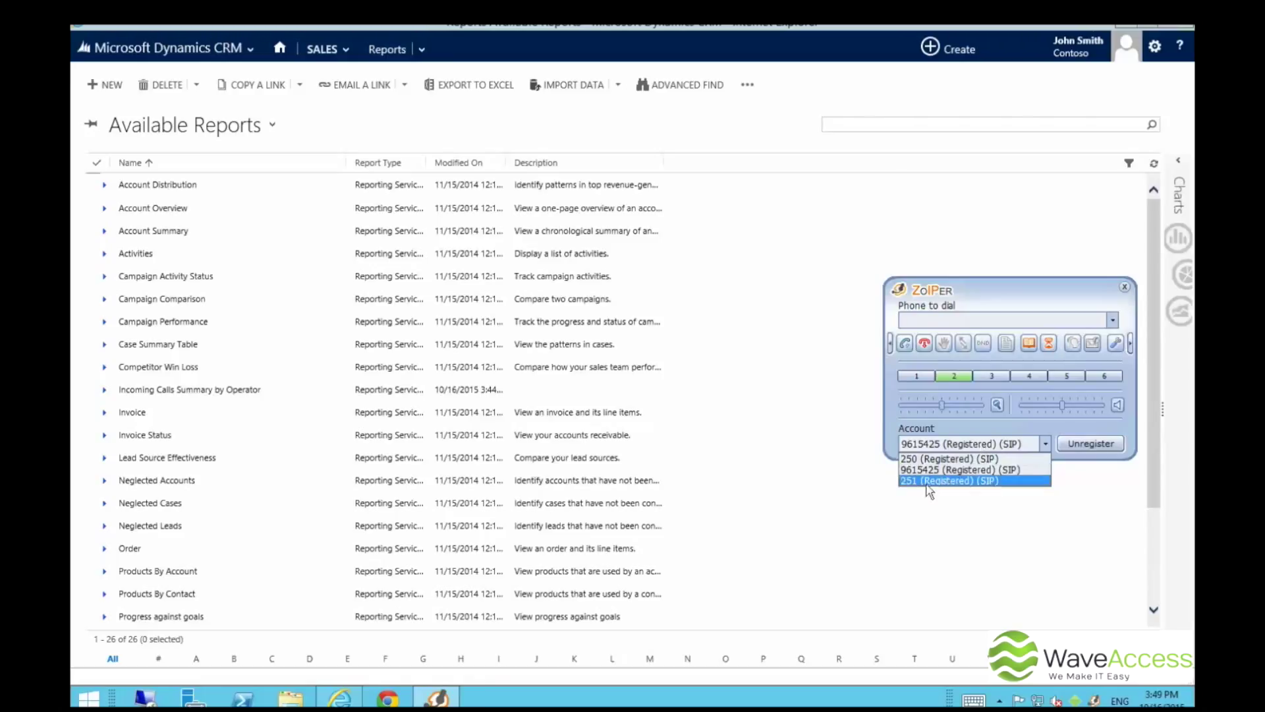
left_click(933, 381)
left_click(929, 320)
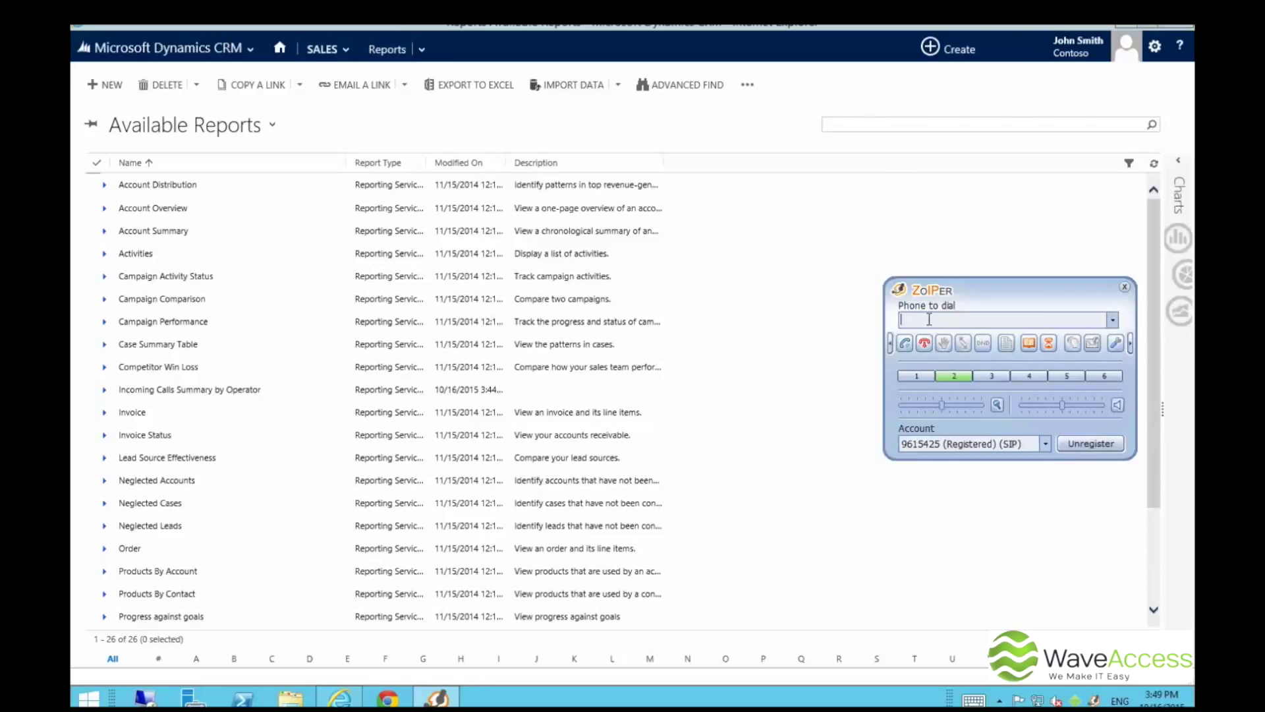
type("251")
left_click(905, 344)
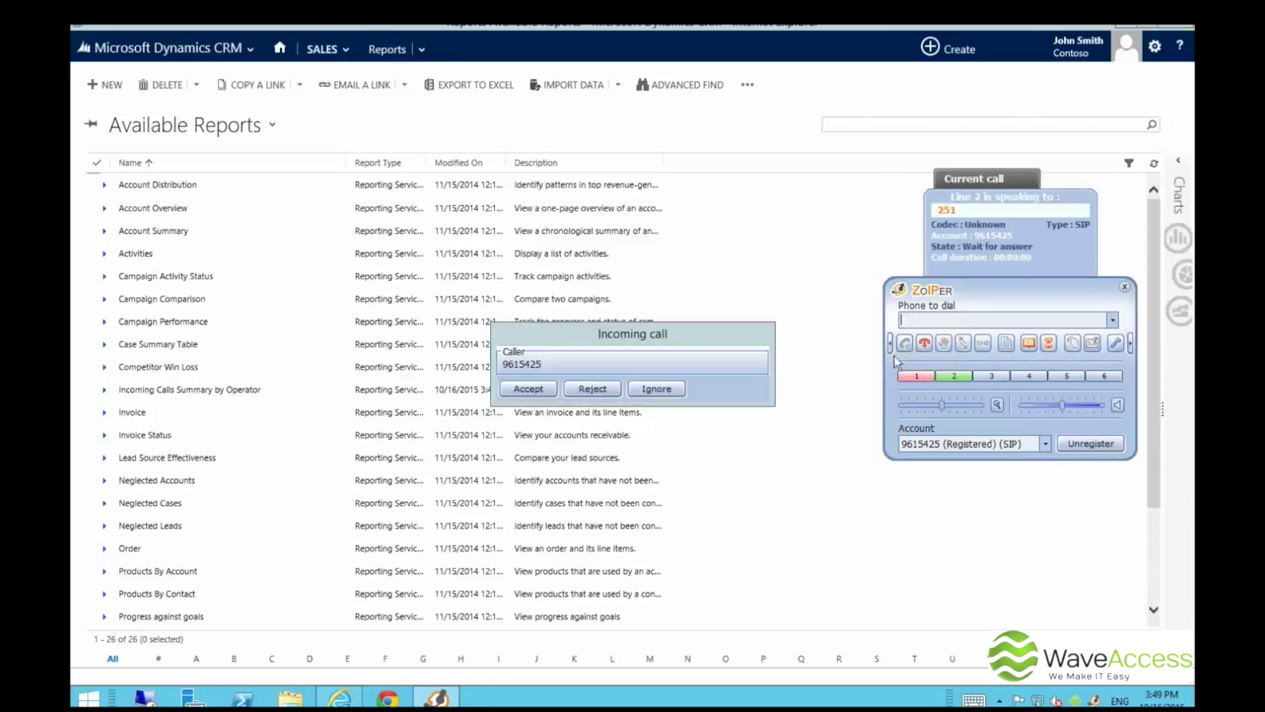
- Reject the incoming test call so it stays unanswered, then open the Incoming Calls Summary by Operator report
left_click_drag(634, 339, 871, 494)
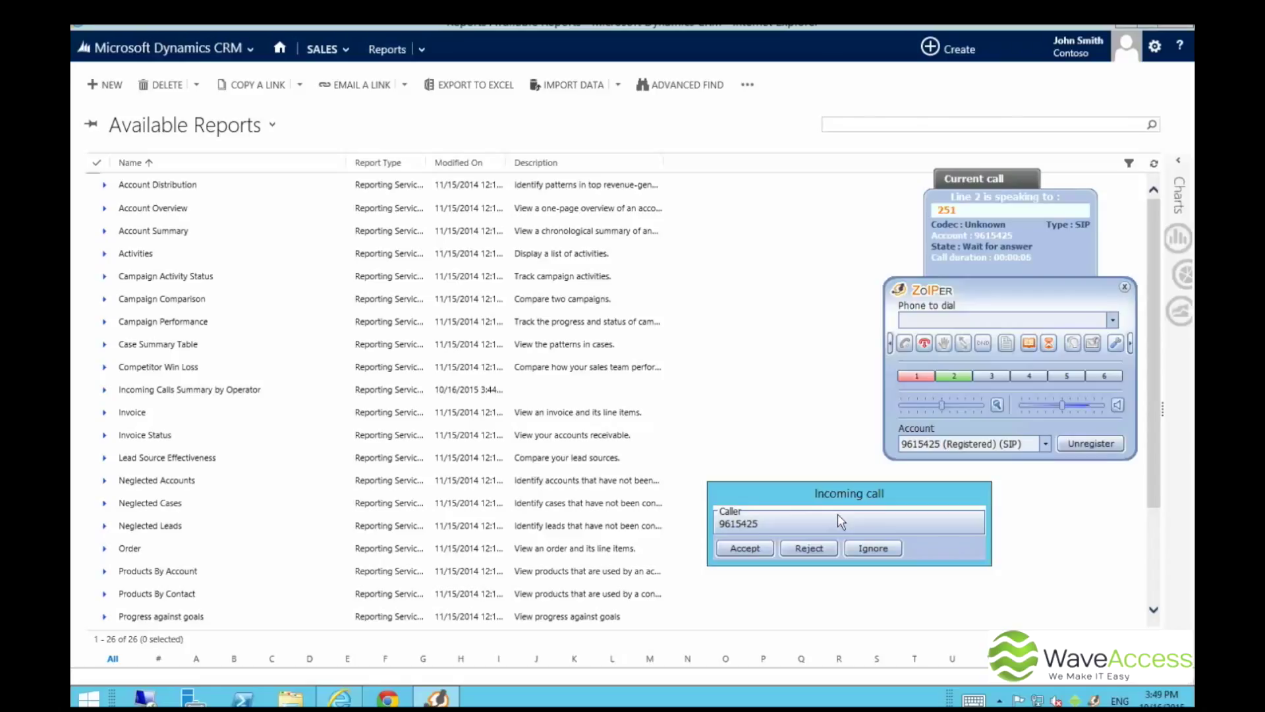
left_click(809, 547)
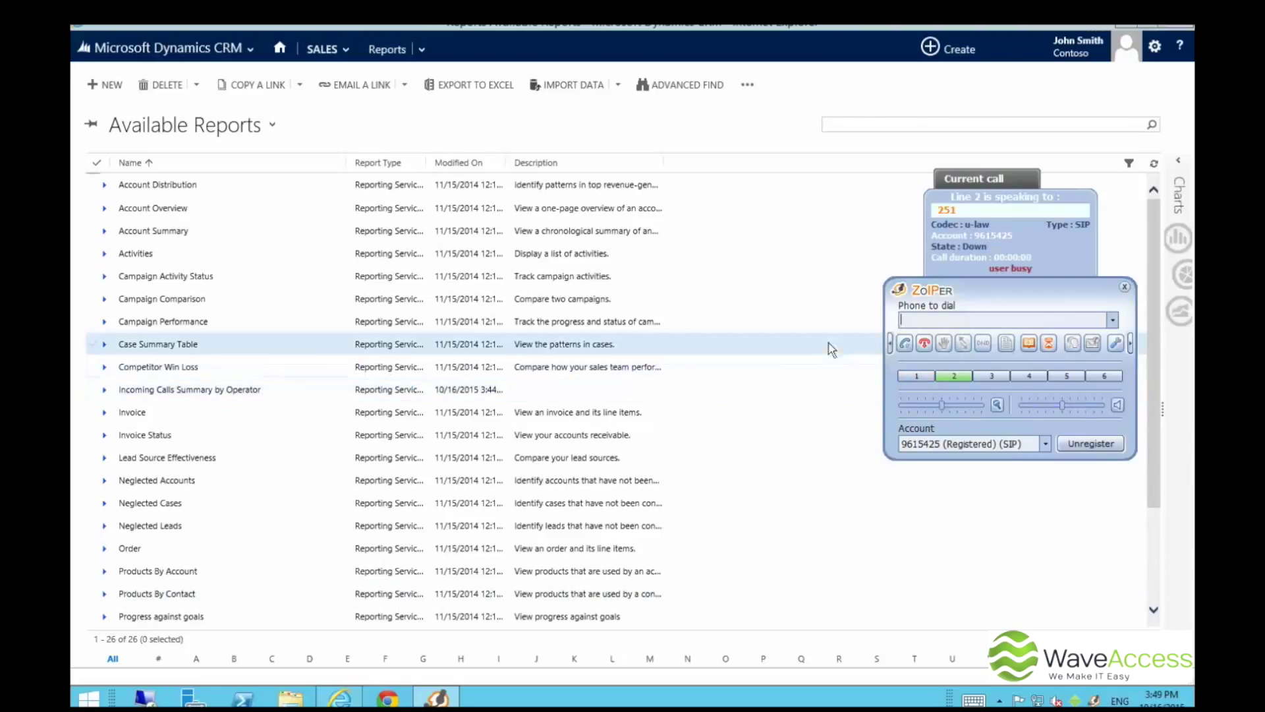
left_click(162, 391)
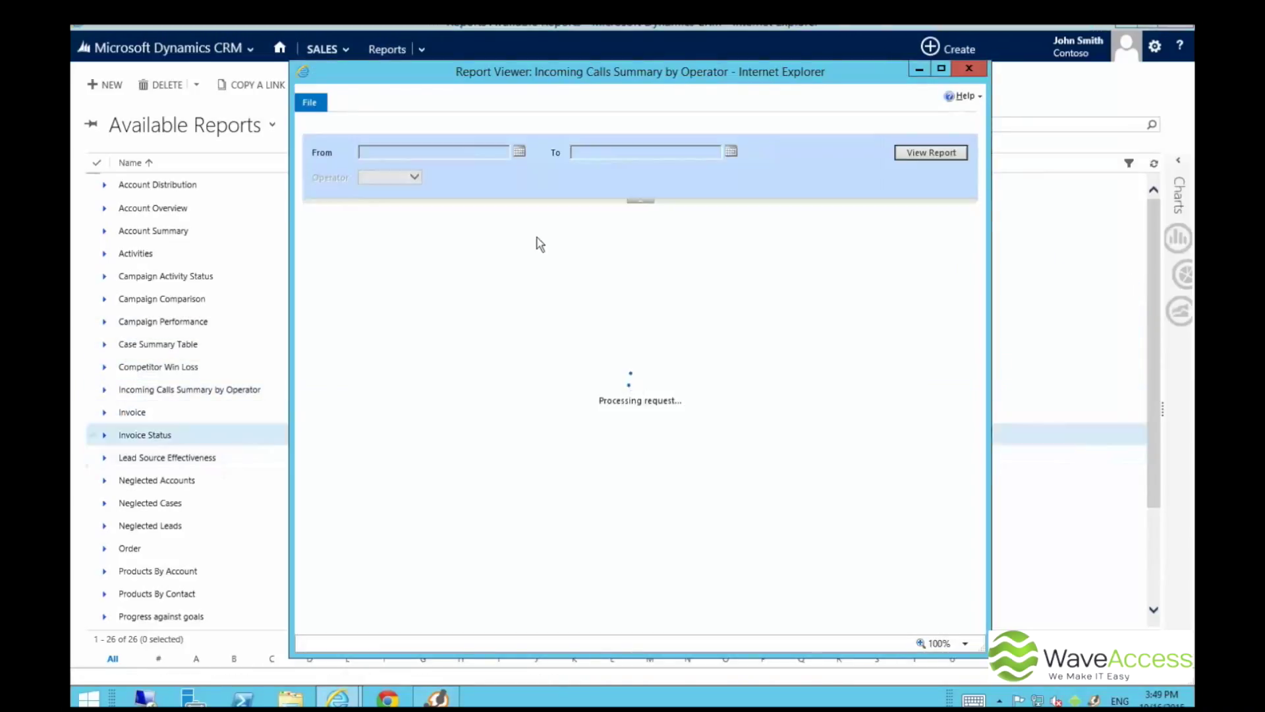
- Run the report with From and To dates of 10/16/2015, then highlight the answered and unanswered call counts
left_click(519, 153)
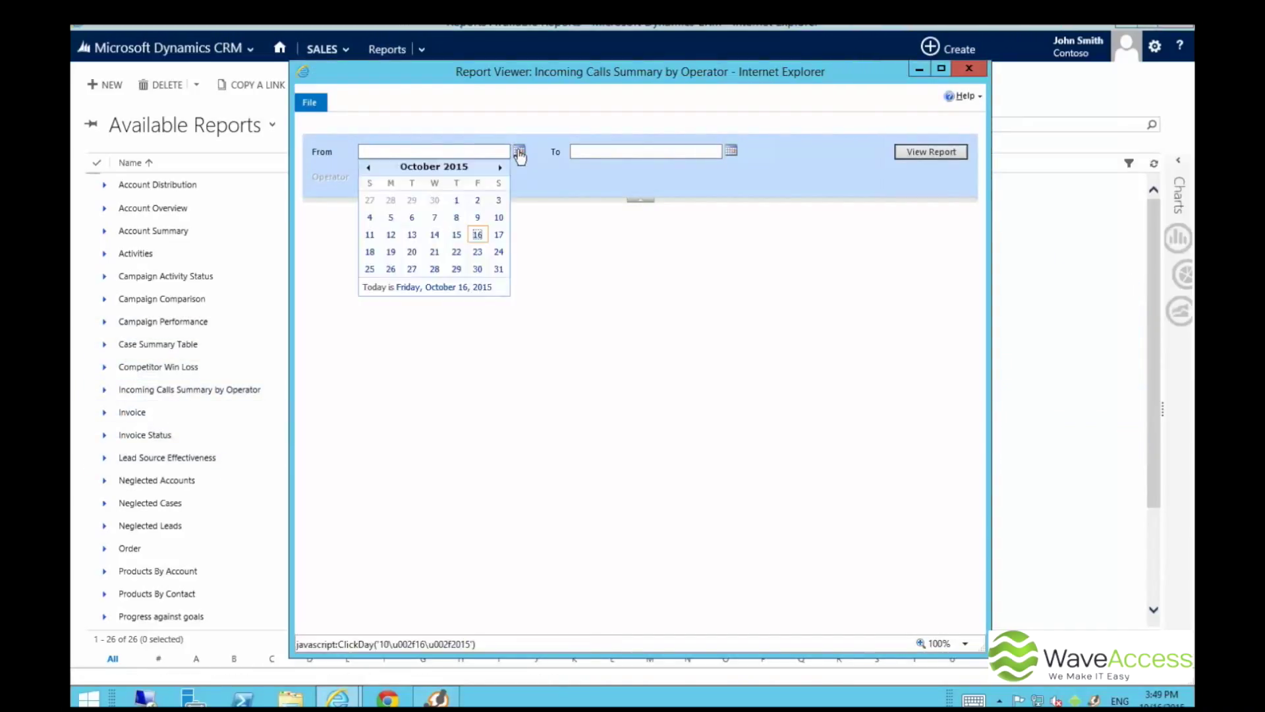
left_click(478, 231)
left_click(731, 150)
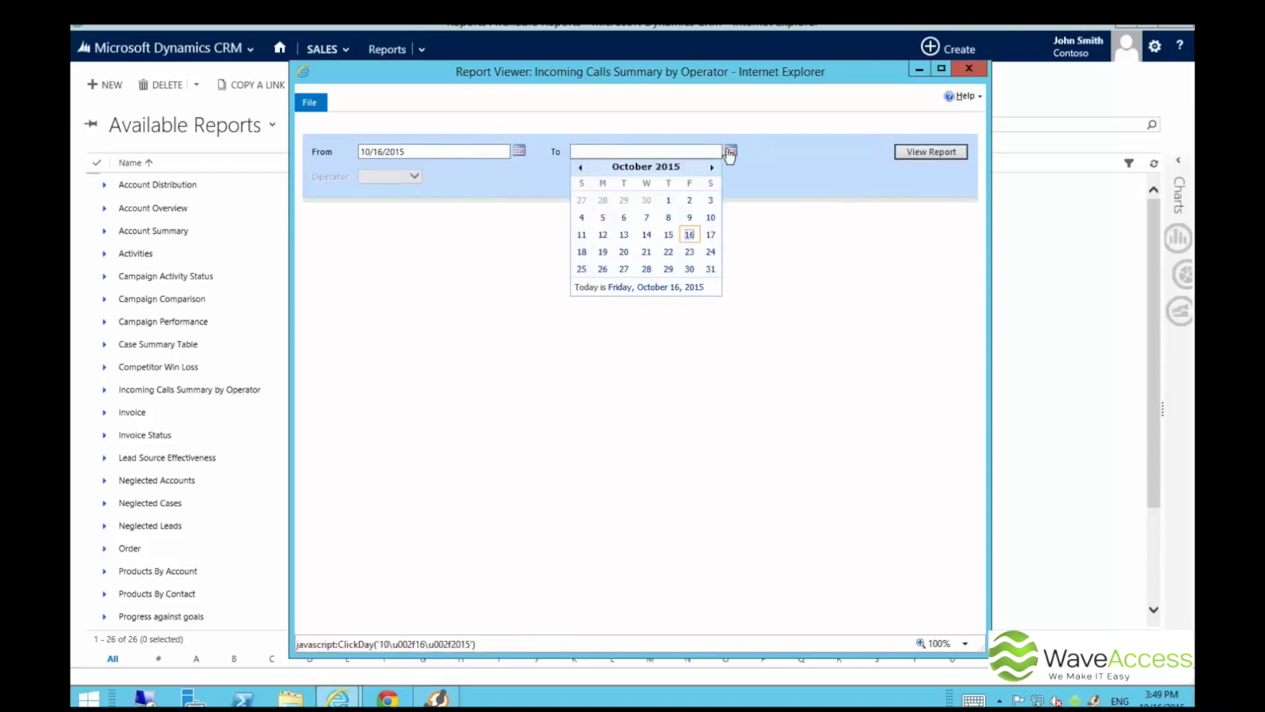
left_click(689, 236)
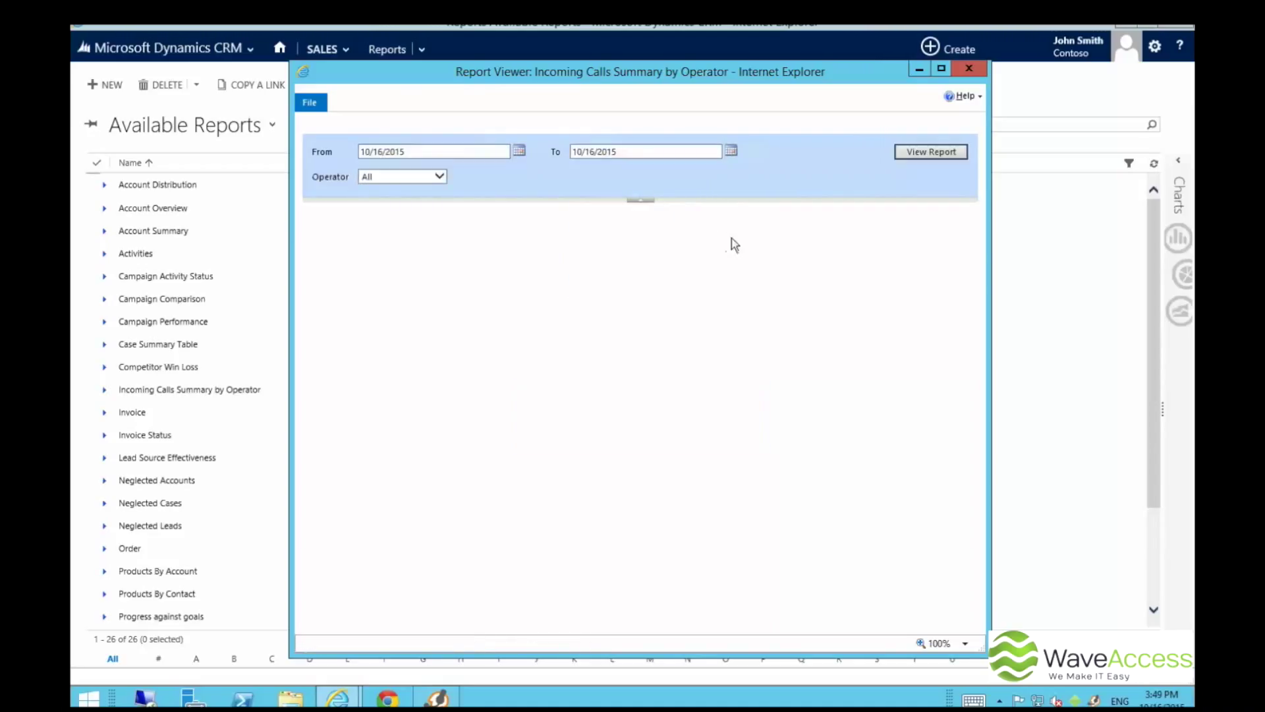
left_click(943, 153)
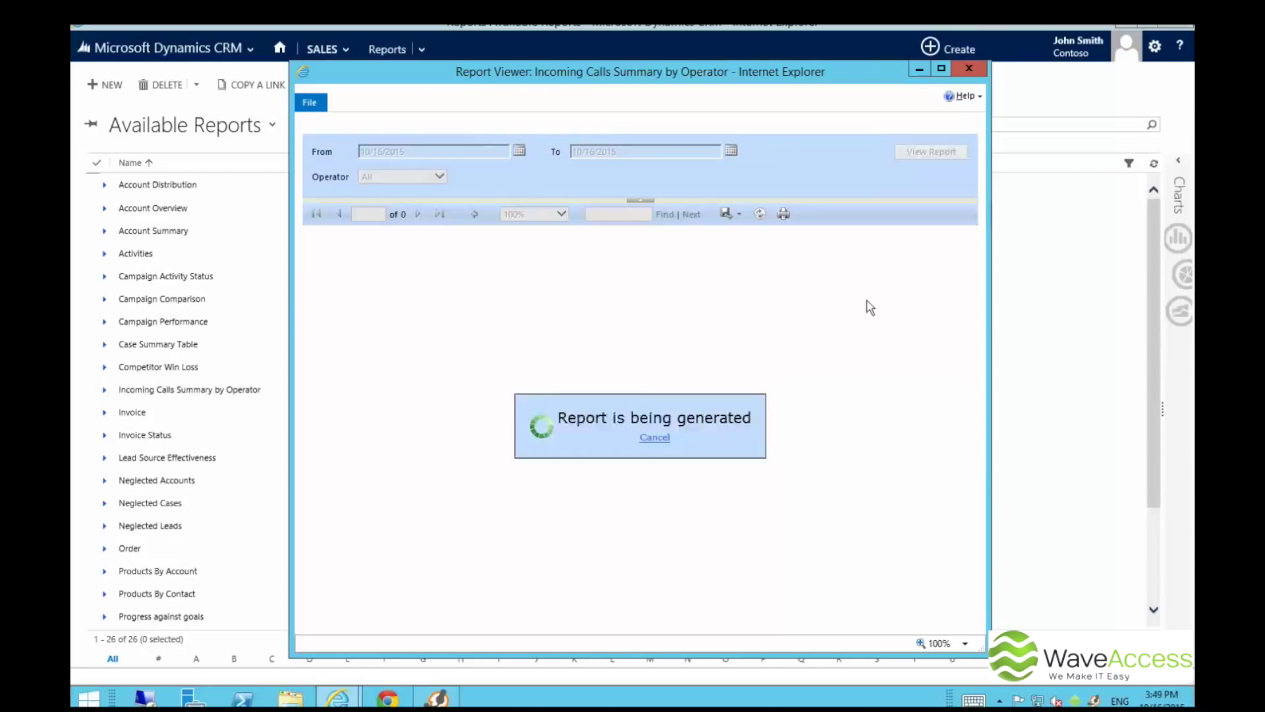
double_click(424, 317)
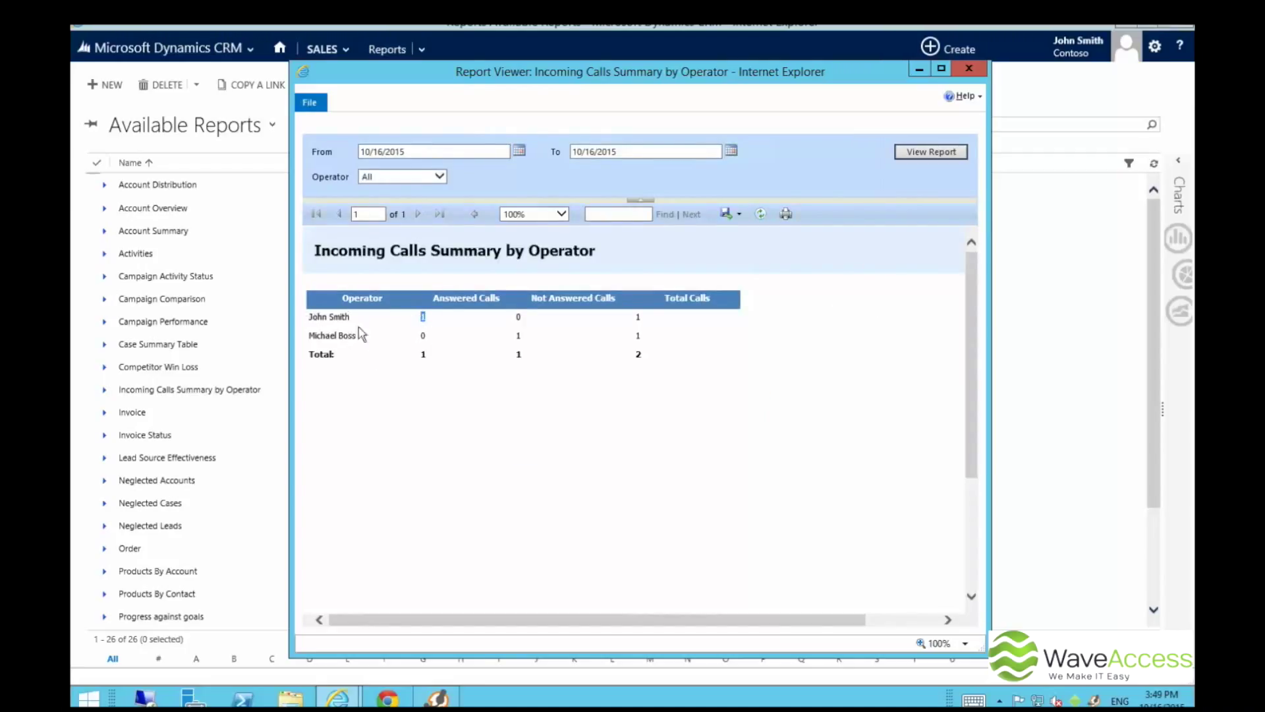
double_click(519, 335)
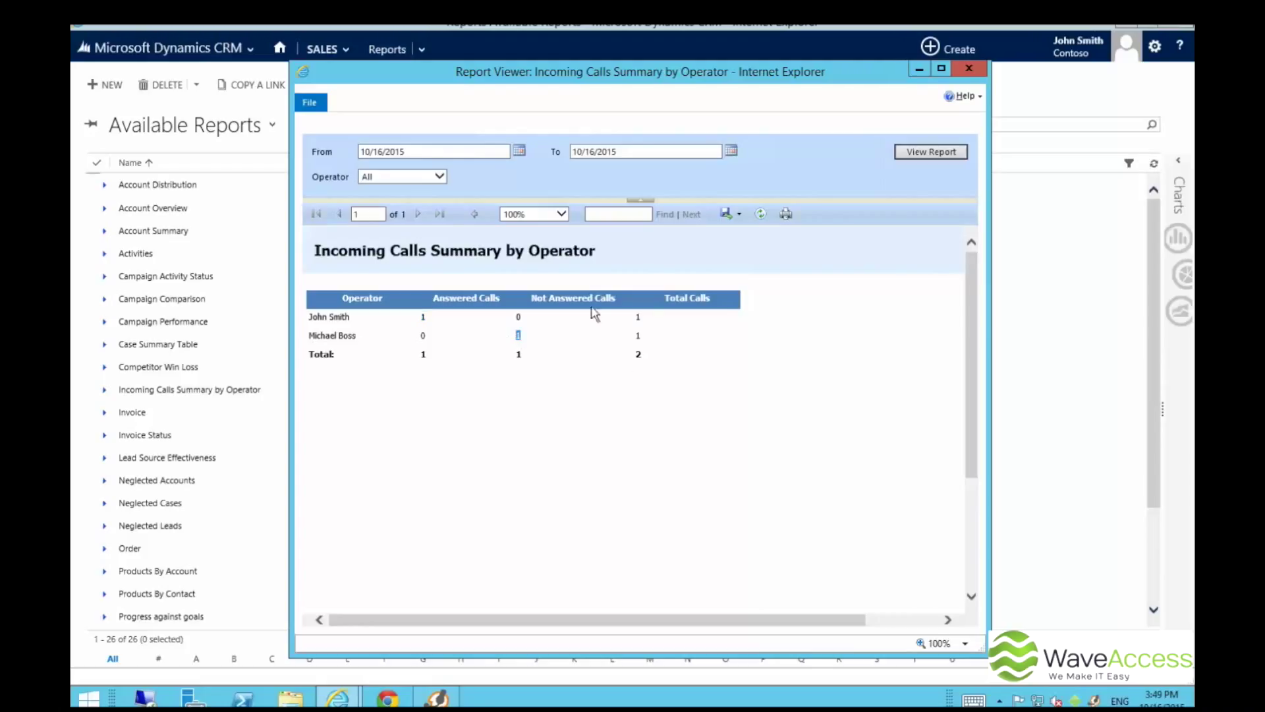